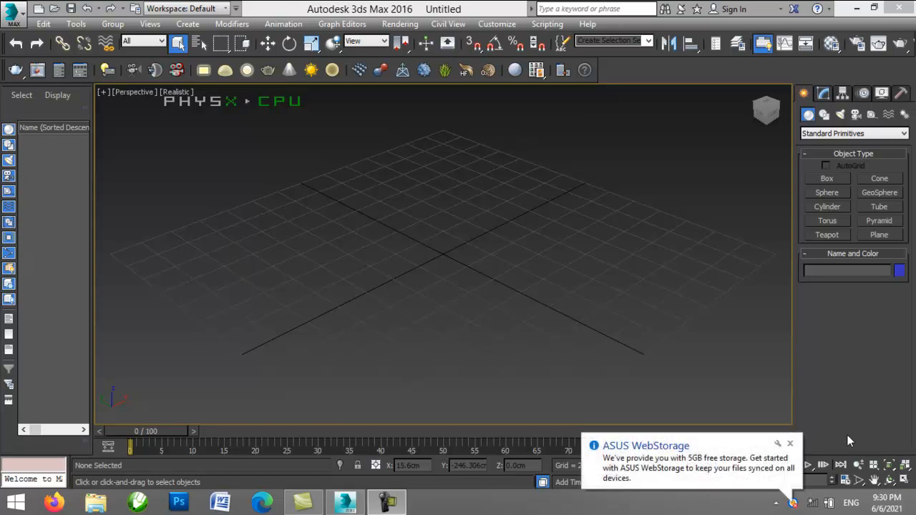
Step: Dismiss the ASUS WebStorage notification and switch the geometry category to AEC Extended
{"action": "left_click", "coordinate": [789, 444]}
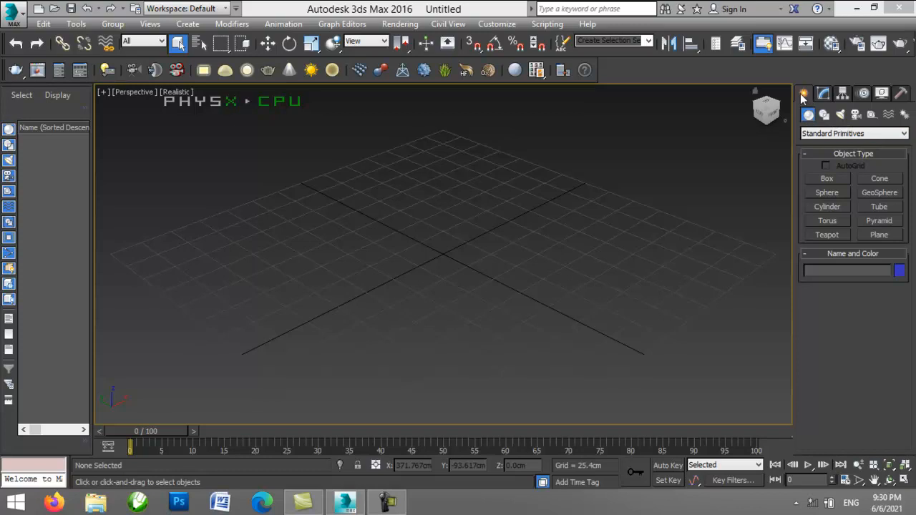
{"action": "left_click", "coordinate": [858, 135]}
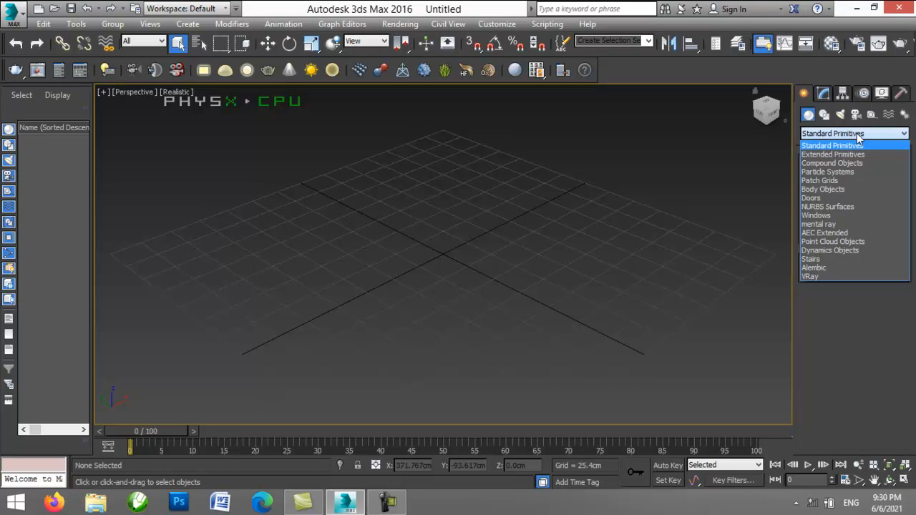
{"action": "left_click", "coordinate": [826, 234]}
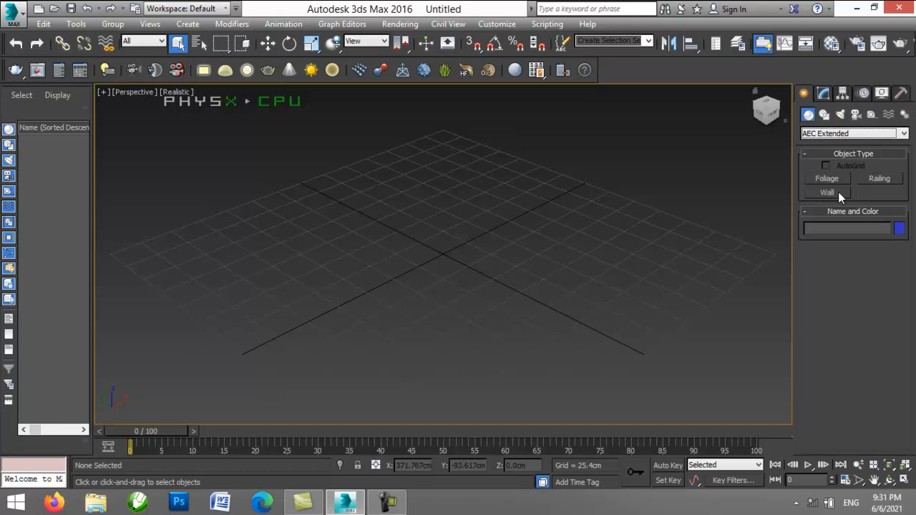
Step: Draw a wall of three connected segments following the edges of the grid, leaving the fourth side open
{"action": "left_click", "coordinate": [859, 466]}
{"action": "left_click_drag", "start_coordinate": [695, 363], "coordinate": [650, 333]}
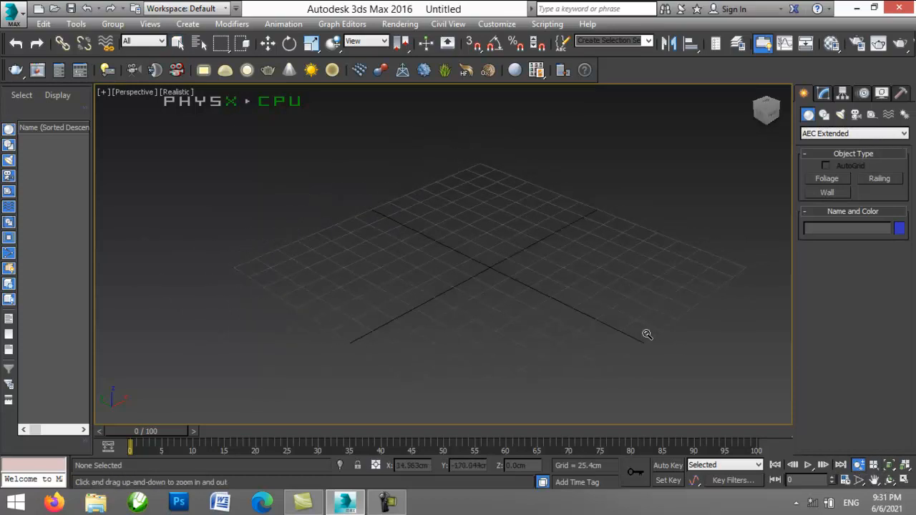
{"action": "left_click", "coordinate": [830, 194]}
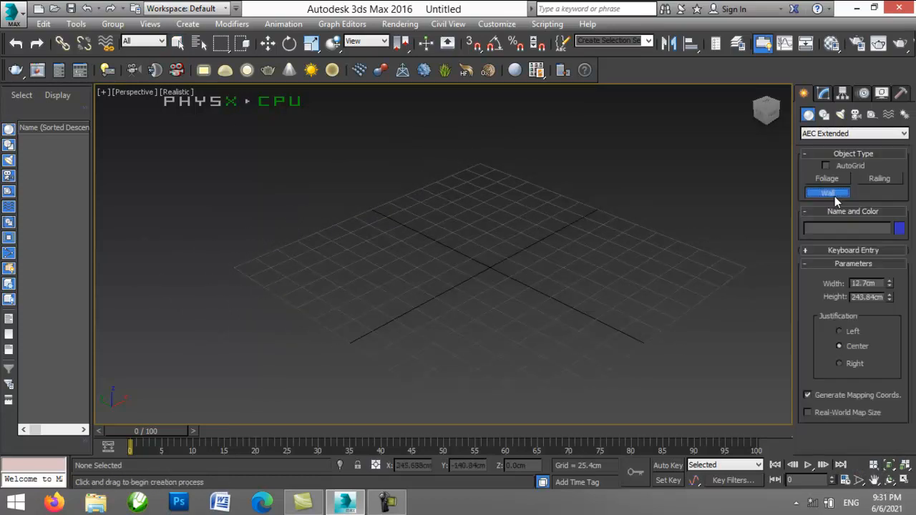
{"action": "left_click", "coordinate": [745, 267]}
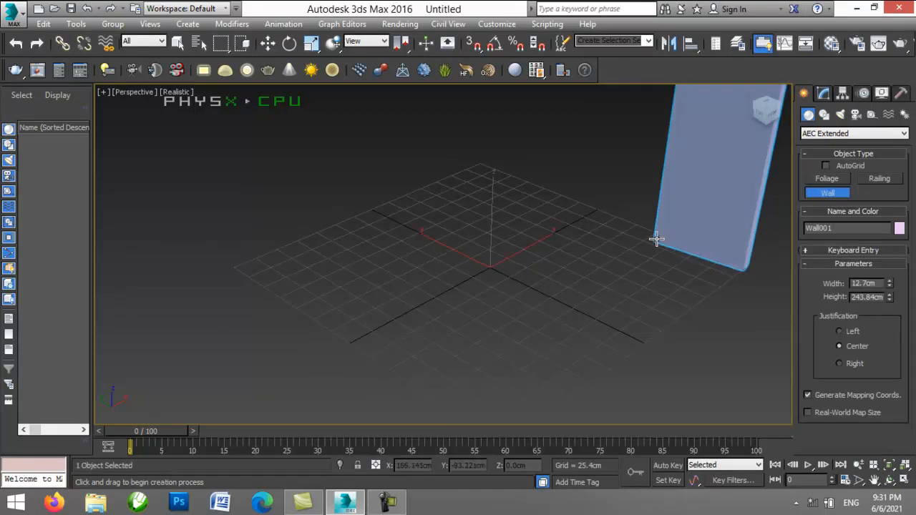
{"action": "left_click", "coordinate": [485, 158]}
{"action": "right_click", "coordinate": [486, 159]}
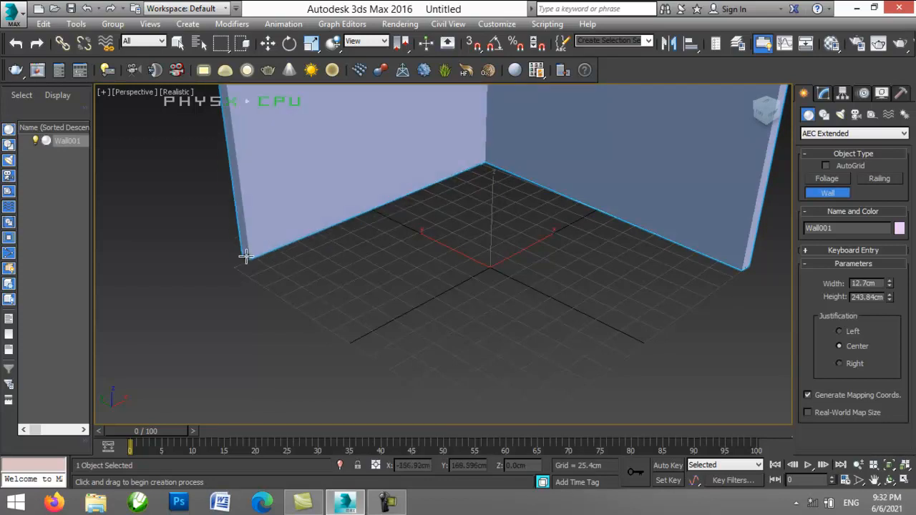
{"action": "left_click", "coordinate": [233, 267]}
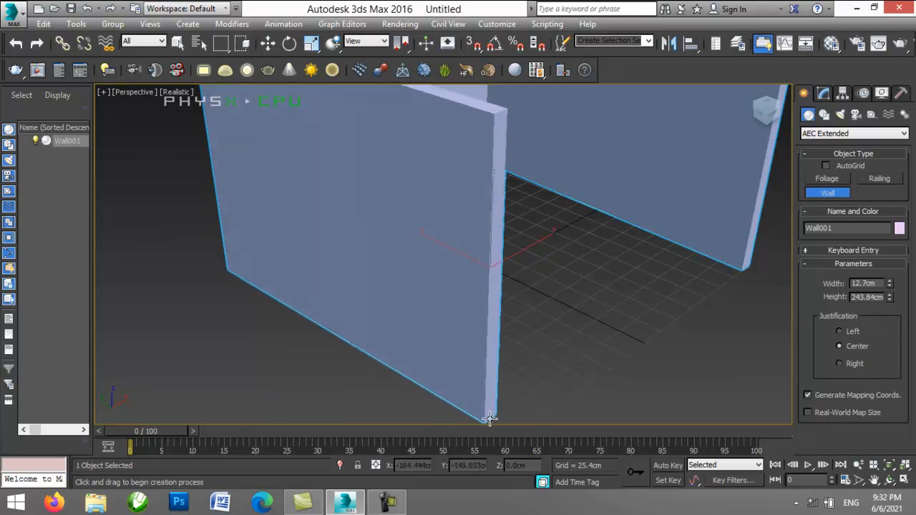
{"action": "left_click", "coordinate": [495, 417]}
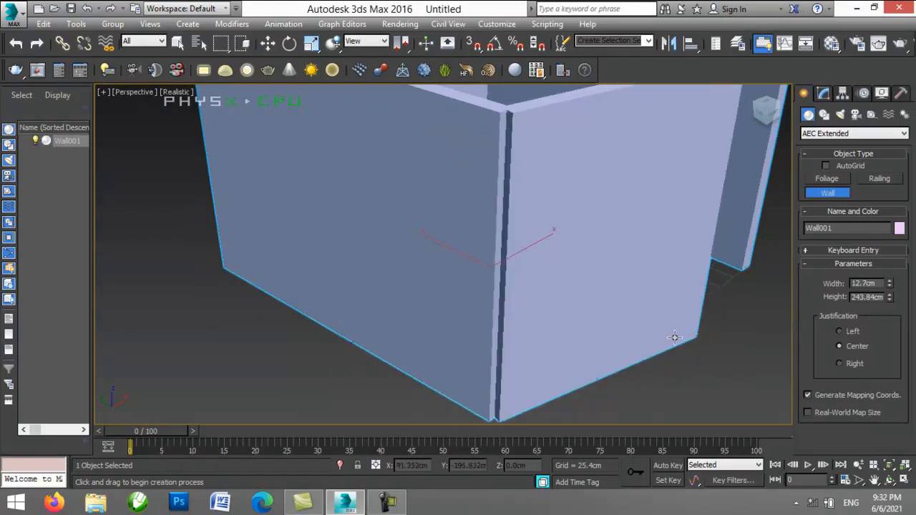
{"action": "right_click", "coordinate": [630, 381]}
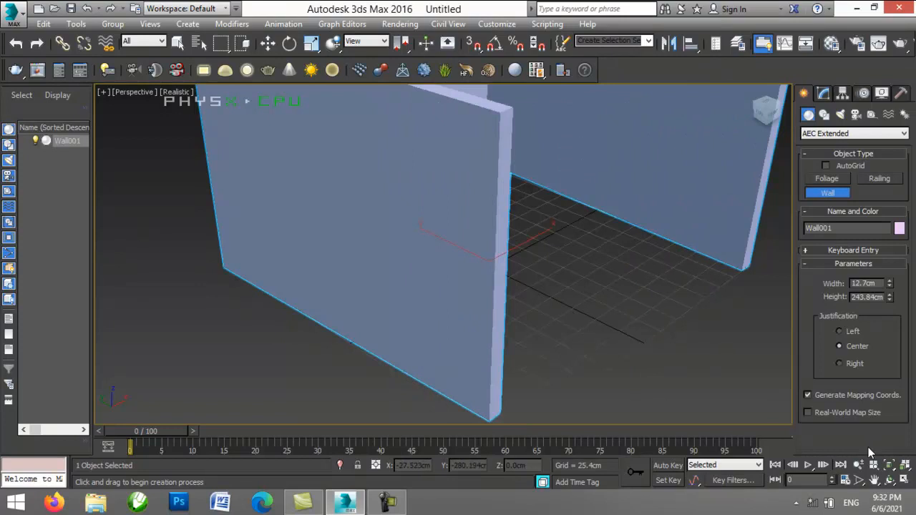
Step: Delete the three-segment wall from the scene
{"action": "left_click", "coordinate": [859, 465]}
{"action": "left_click_drag", "start_coordinate": [651, 313], "coordinate": [620, 331]}
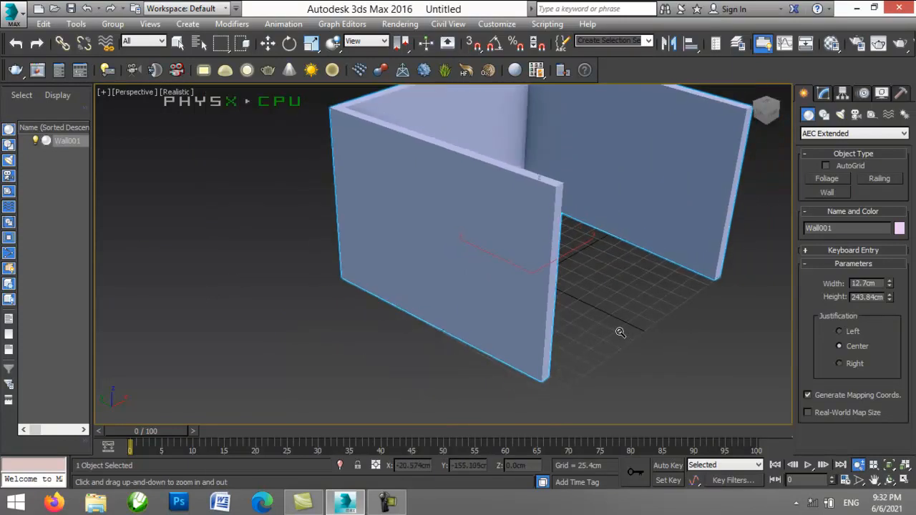
{"action": "left_click", "coordinate": [823, 93]}
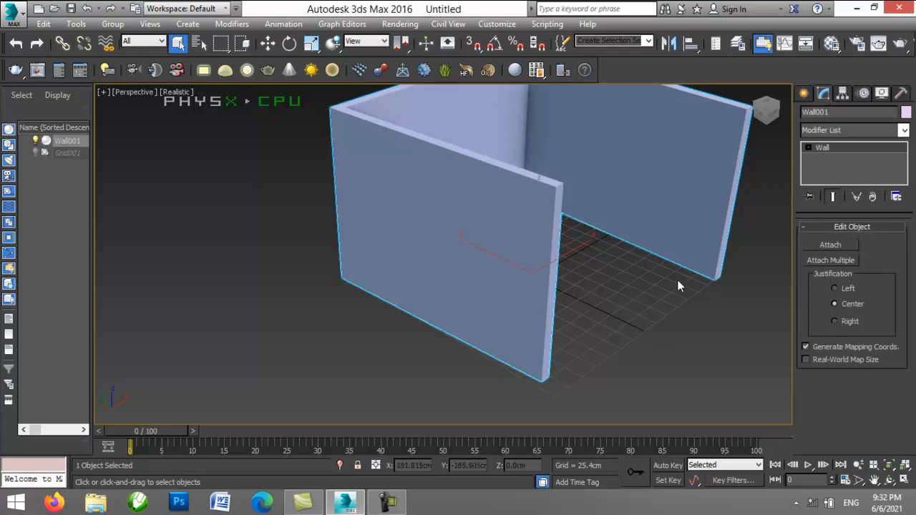
{"action": "key", "text": "Delete"}
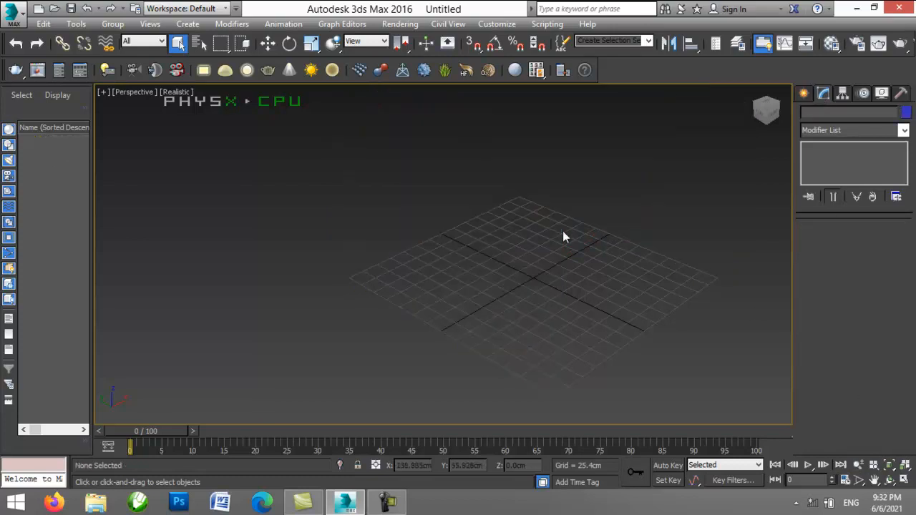
Step: Create a railing about 321 cm long and 178 cm high along one edge of the grid, and delete it
{"action": "left_click", "coordinate": [805, 95]}
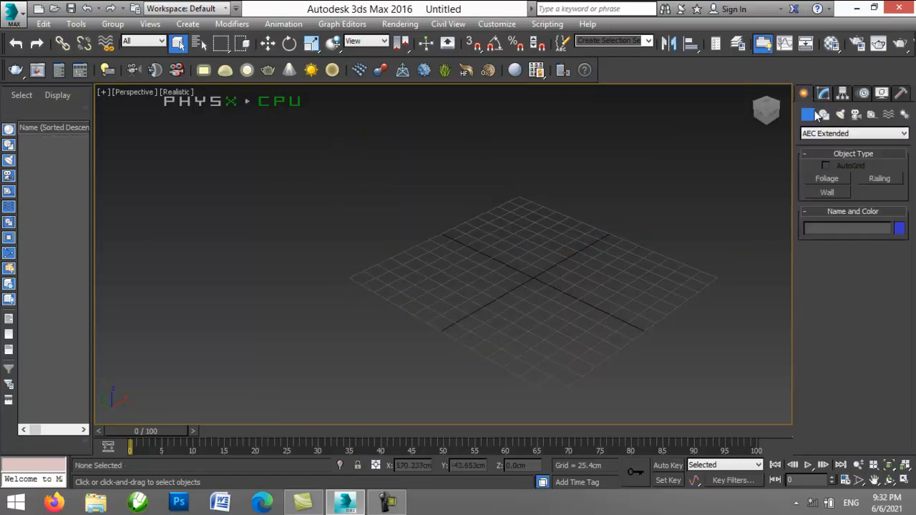
{"action": "left_click", "coordinate": [881, 180]}
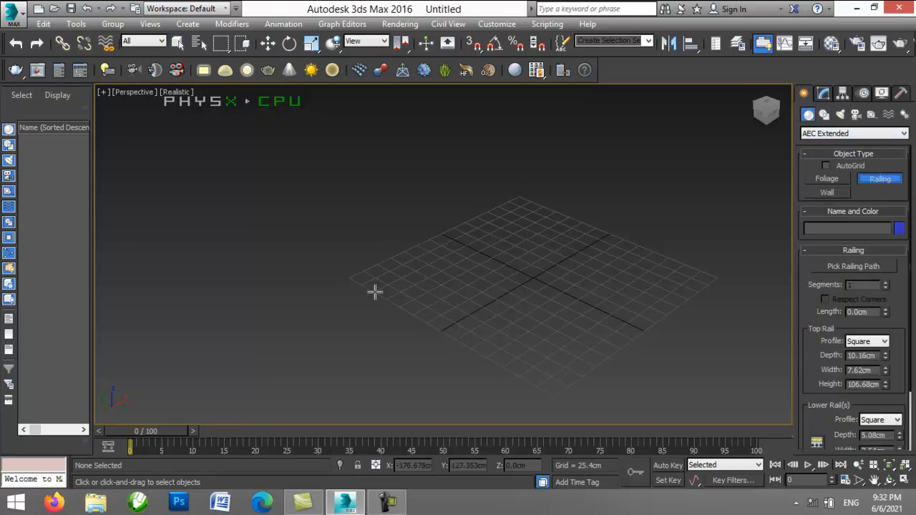
{"action": "left_click_drag", "start_coordinate": [376, 288], "coordinate": [531, 228]}
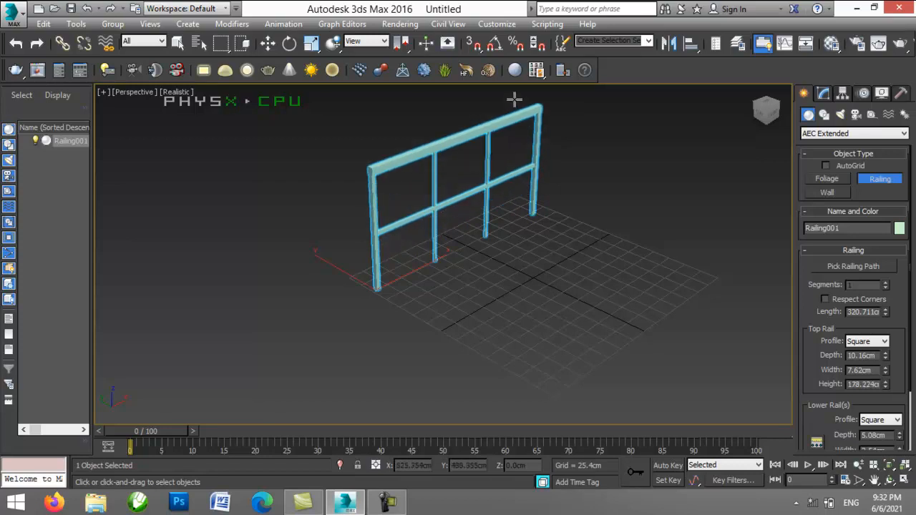
{"action": "left_click", "coordinate": [514, 98]}
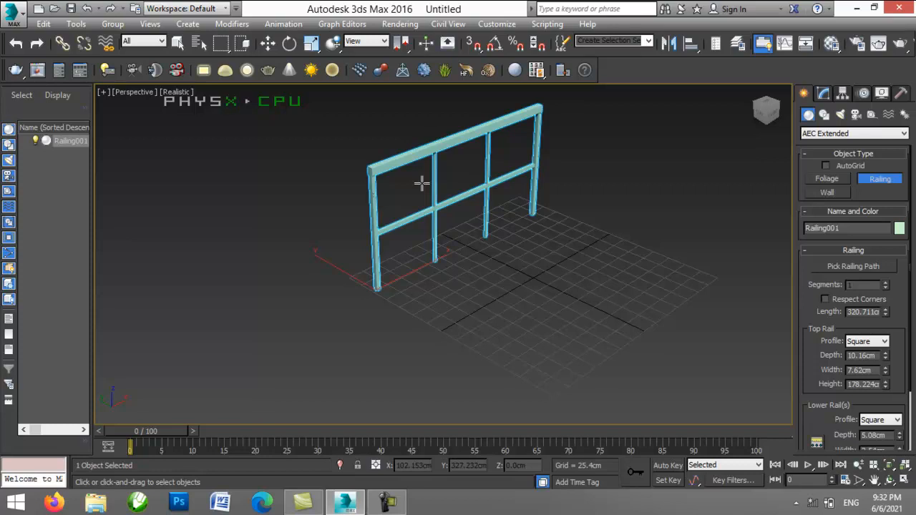
{"action": "key", "text": "Delete"}
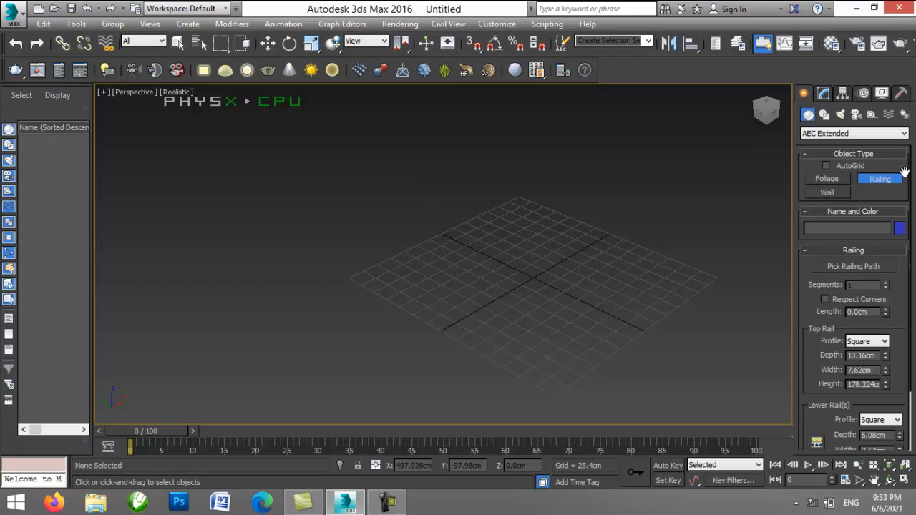
Step: Examine the favorite plants offered by the Foliage tool, from Banyan tree through Generic Oak
{"action": "left_click", "coordinate": [830, 182]}
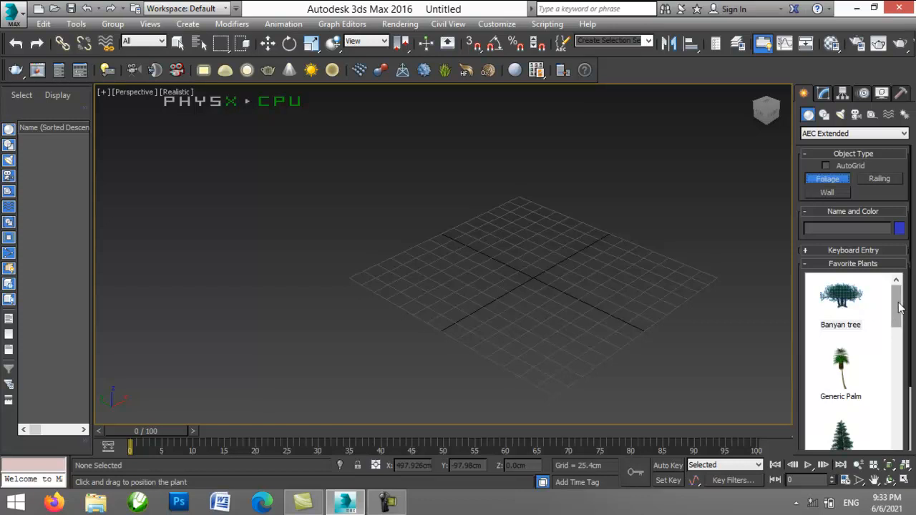
{"action": "mouse_move", "coordinate": [900, 307]}
{"action": "left_mouse_down"}
{"action": "mouse_move", "coordinate": [894, 431]}
{"action": "mouse_move", "coordinate": [908, 336]}
{"action": "mouse_move", "coordinate": [902, 297]}
{"action": "left_mouse_up"}
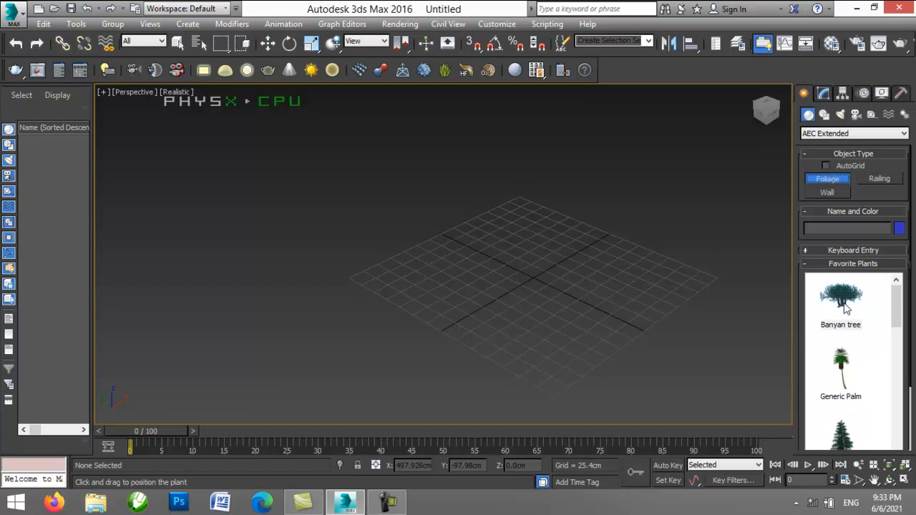
{"action": "left_click_drag", "start_coordinate": [897, 305], "coordinate": [898, 316]}
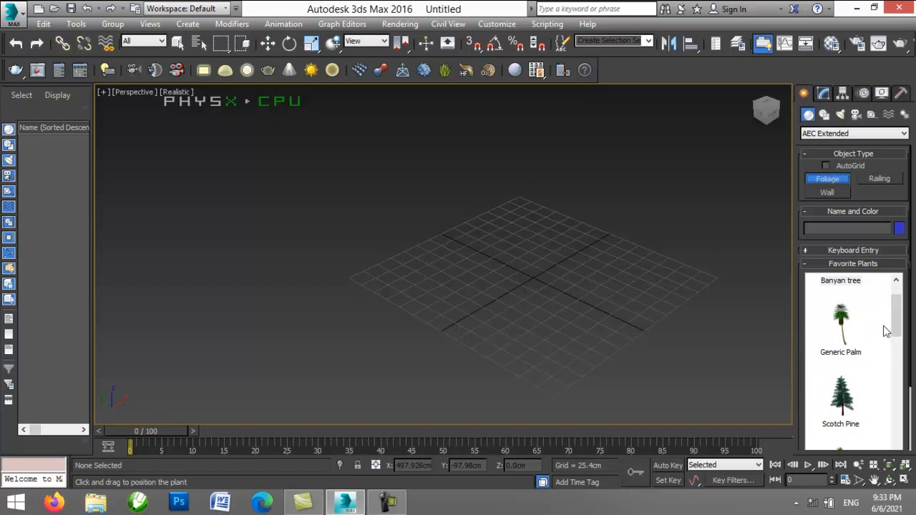
{"action": "left_click_drag", "start_coordinate": [898, 324], "coordinate": [897, 348]}
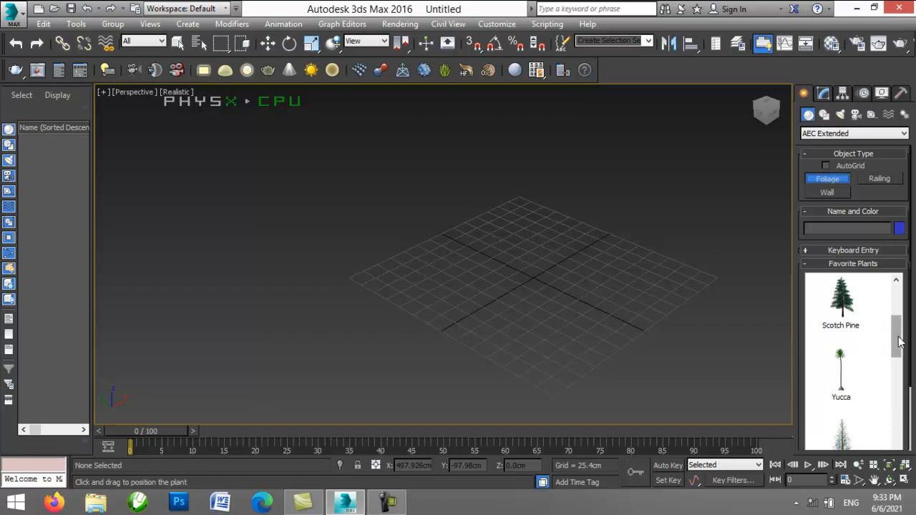
{"action": "left_click_drag", "start_coordinate": [900, 342], "coordinate": [900, 352]}
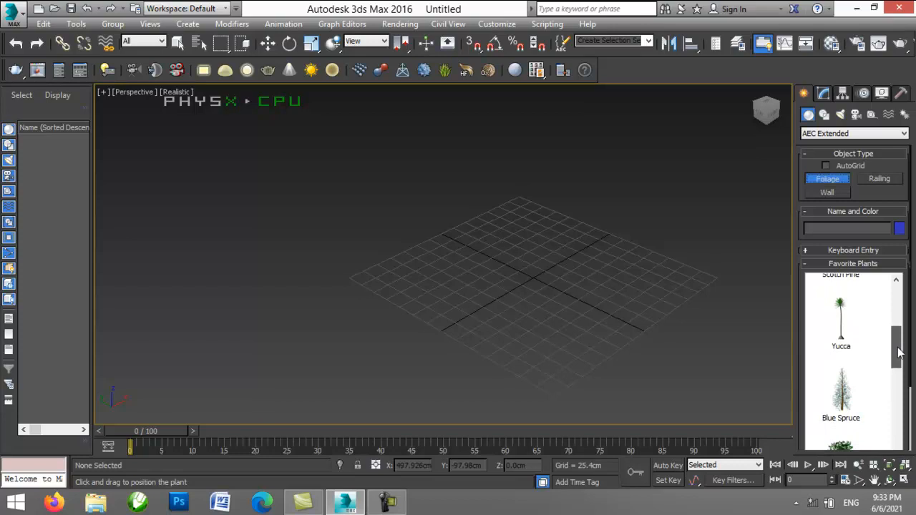
{"action": "left_click_drag", "start_coordinate": [900, 352], "coordinate": [893, 380]}
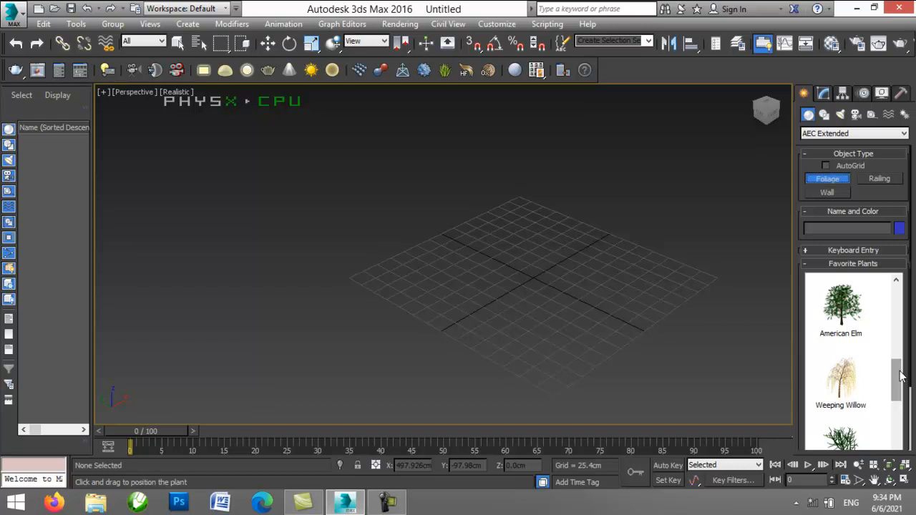
{"action": "left_click_drag", "start_coordinate": [901, 377], "coordinate": [902, 391]}
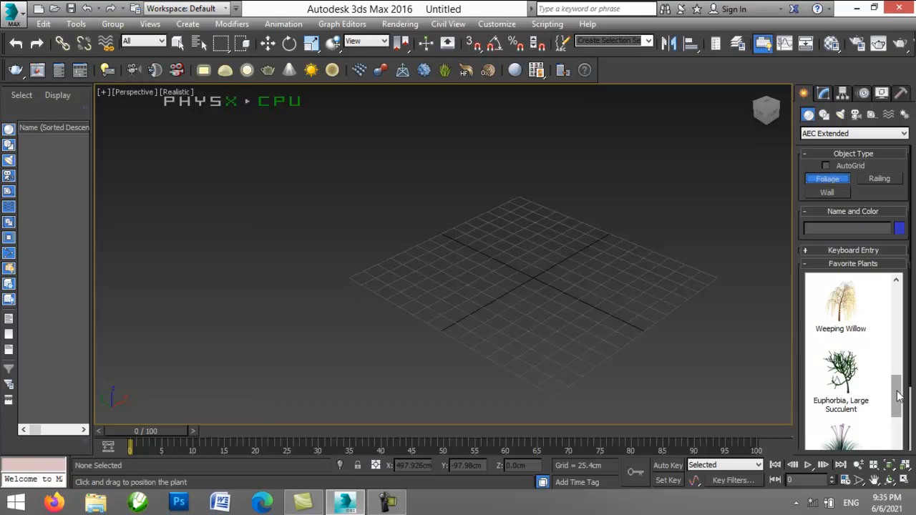
{"action": "scroll", "coordinate": [899, 397], "scroll_direction": "down", "scroll_amount": 3}
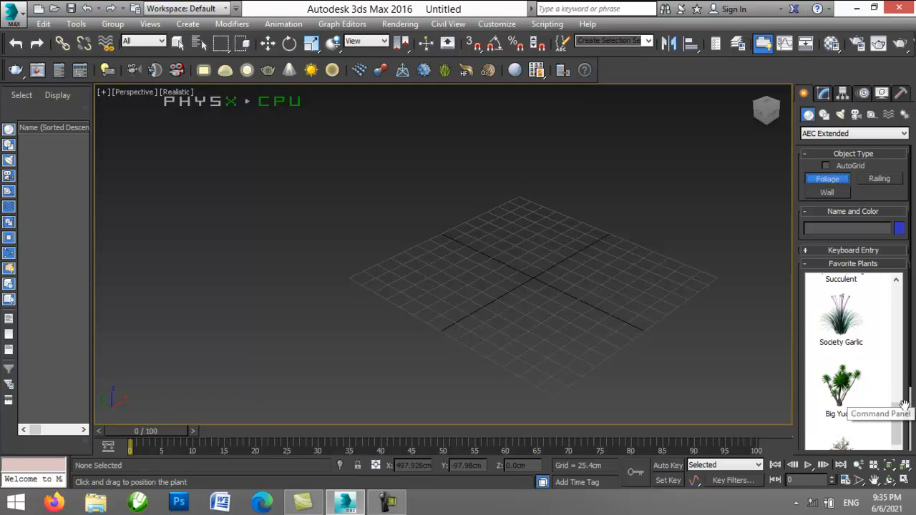
{"action": "scroll", "coordinate": [900, 438], "scroll_direction": "down", "scroll_amount": 2}
{"action": "scroll", "coordinate": [900, 438], "scroll_direction": "down", "scroll_amount": 1}
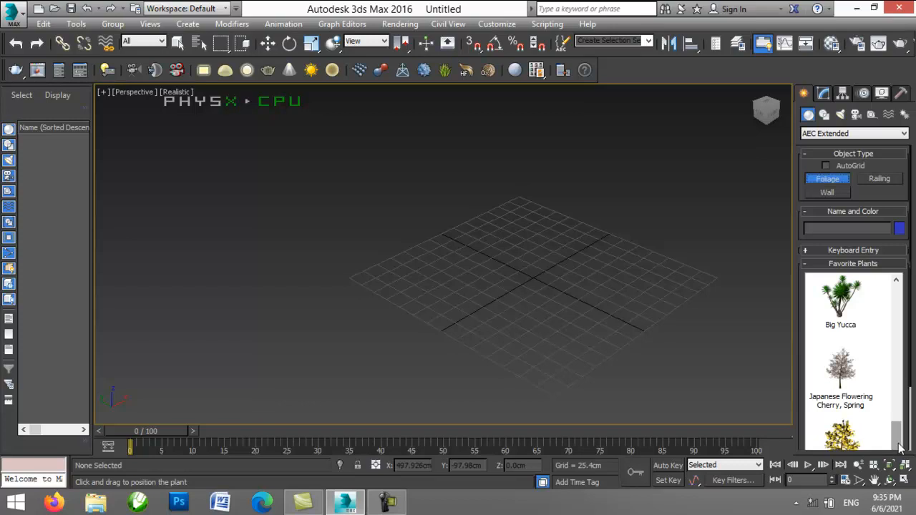
{"action": "left_click", "coordinate": [901, 417]}
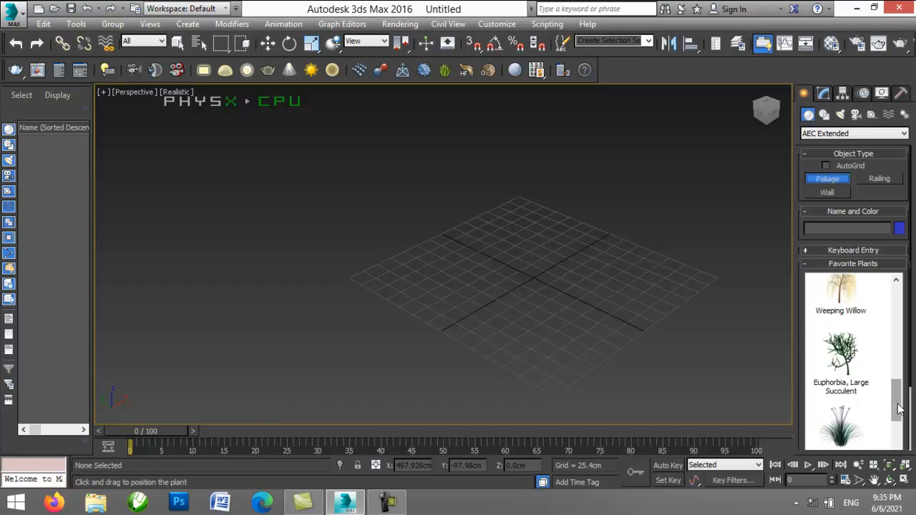
{"action": "left_click", "coordinate": [900, 430]}
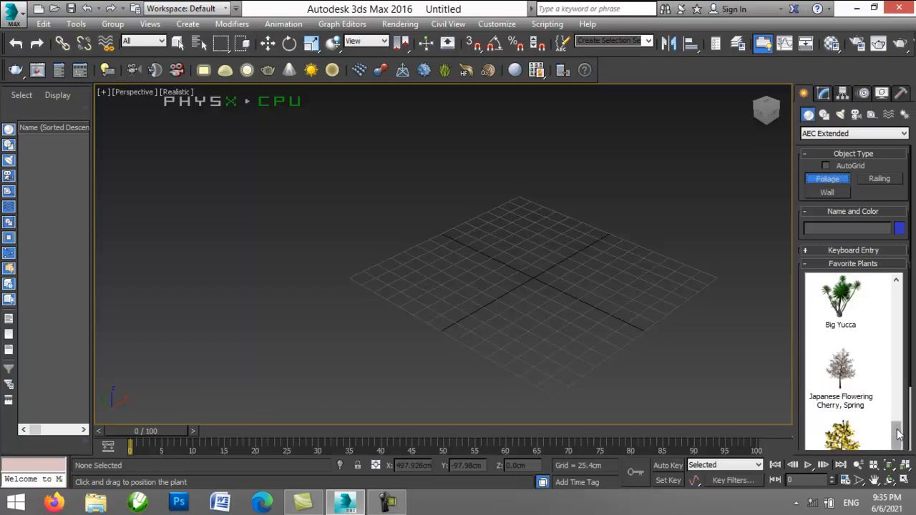
{"action": "left_click_drag", "start_coordinate": [898, 432], "coordinate": [890, 467]}
{"action": "left_click", "coordinate": [913, 440]}
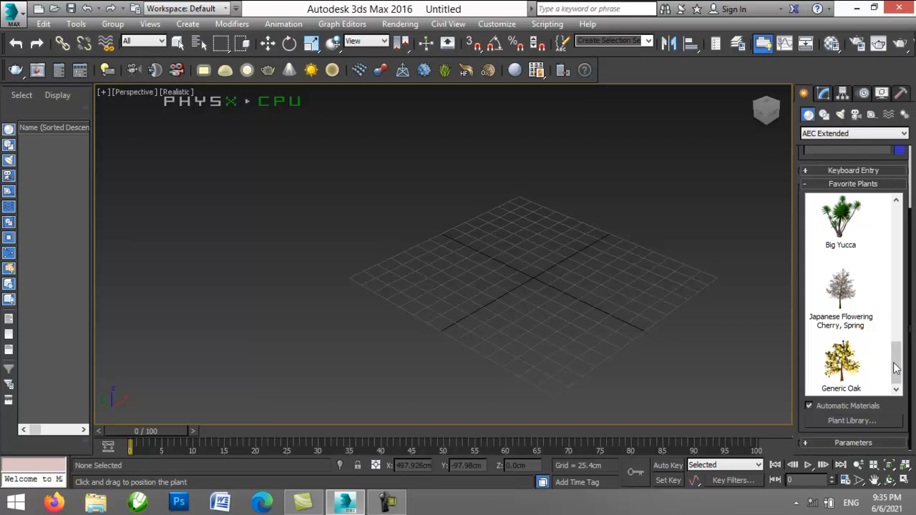
{"action": "left_click_drag", "start_coordinate": [897, 362], "coordinate": [913, 208]}
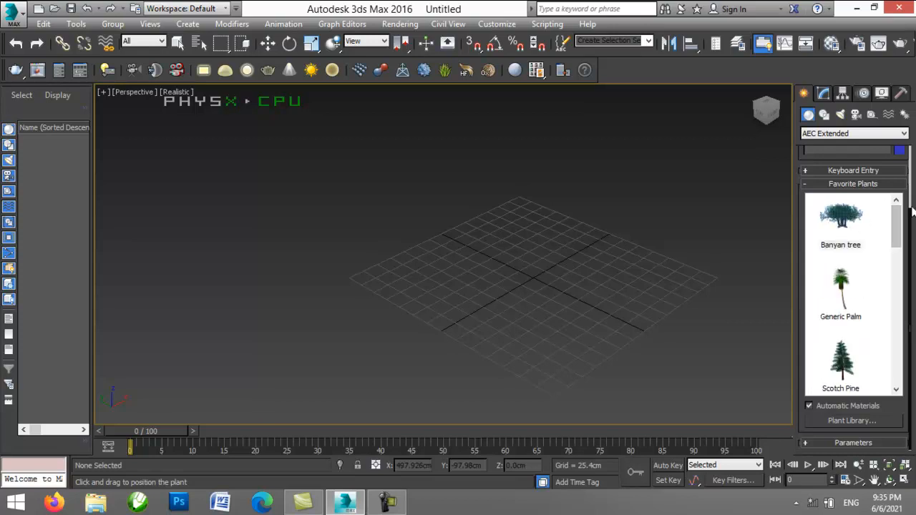
Step: Place a Banyan tree foliage object on the grid and frame the whole tree in the Perspective view
{"action": "left_click", "coordinate": [829, 222]}
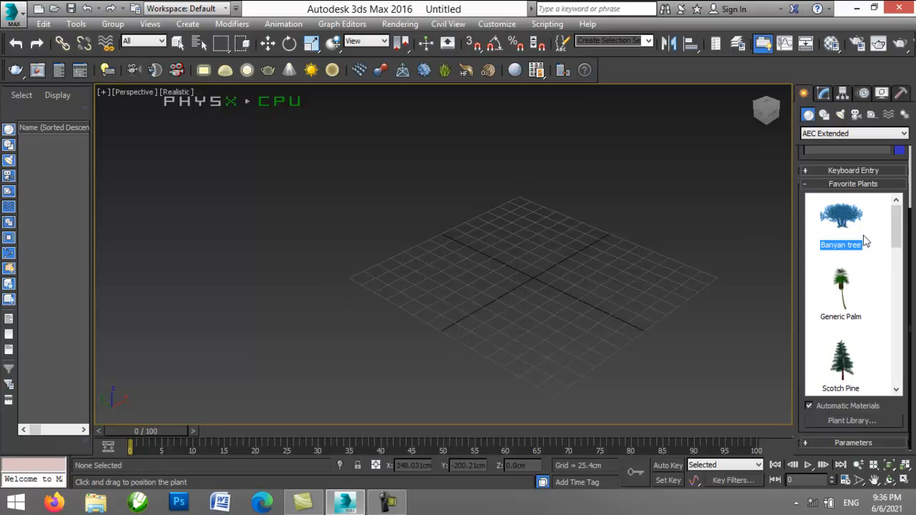
{"action": "left_click", "coordinate": [384, 267]}
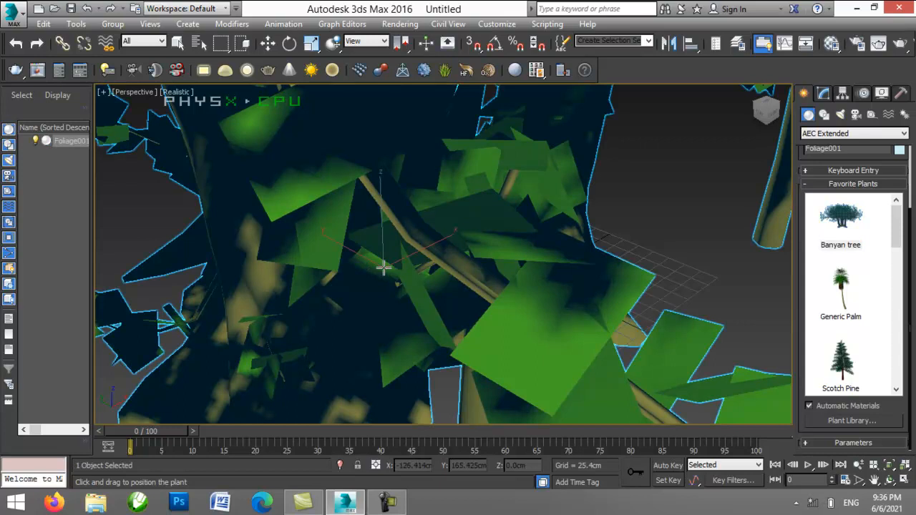
{"action": "key", "text": "z"}
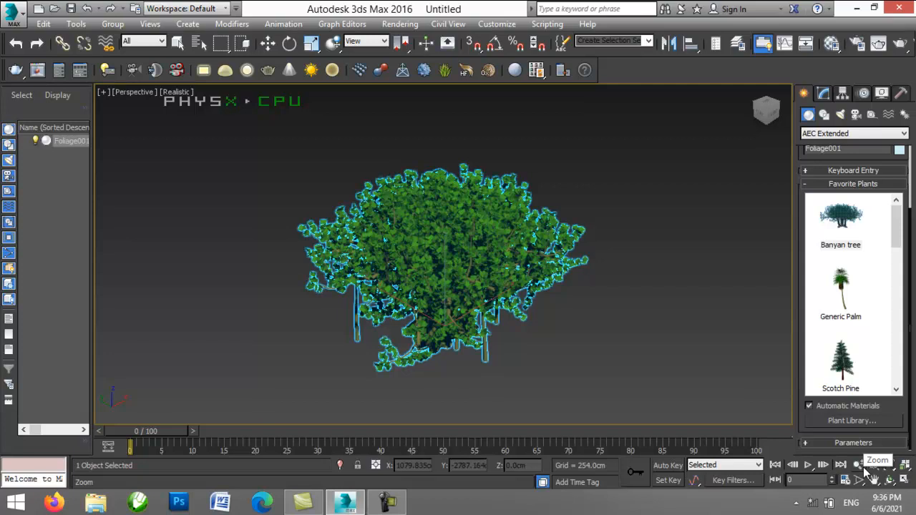
{"action": "left_click", "coordinate": [858, 465]}
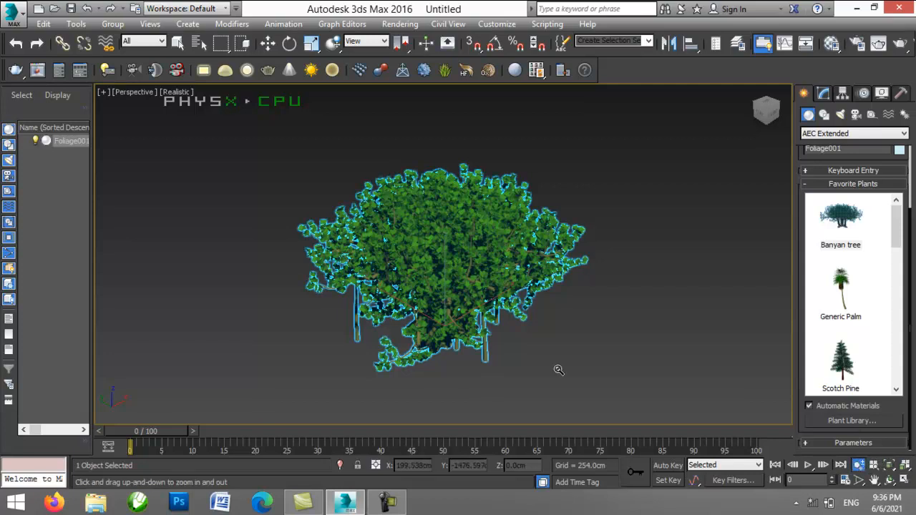
Step: Open the Banyan tree's parameters for editing, try a height of 300 cm, and set the height to 700 cm
{"action": "left_click", "coordinate": [889, 480]}
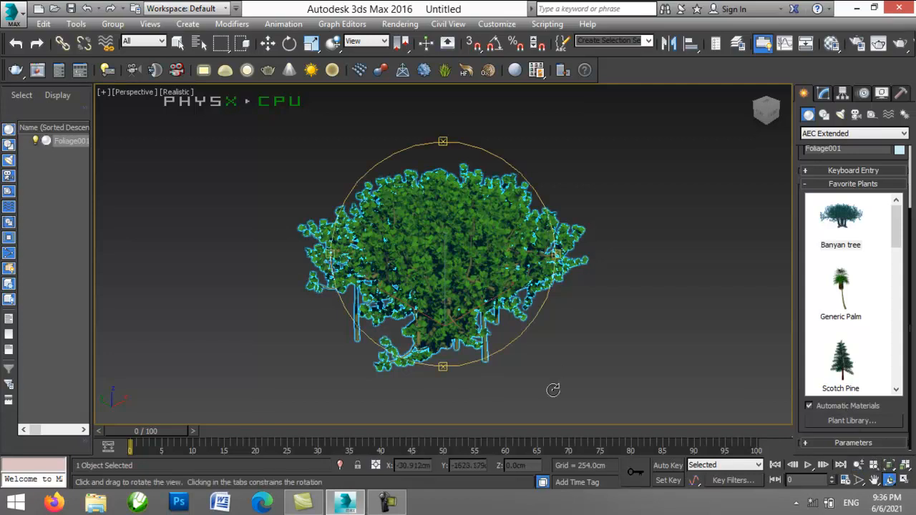
{"action": "left_click_drag", "start_coordinate": [442, 373], "coordinate": [377, 315]}
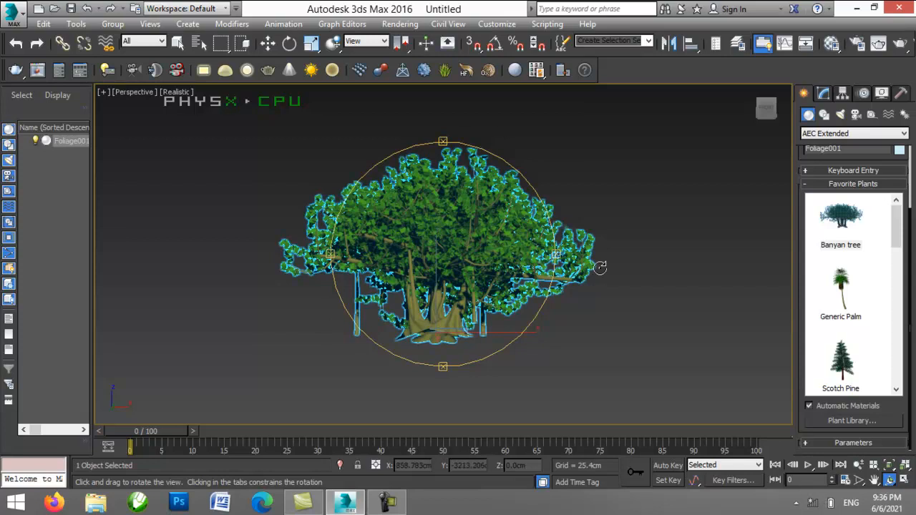
{"action": "left_click", "coordinate": [268, 43]}
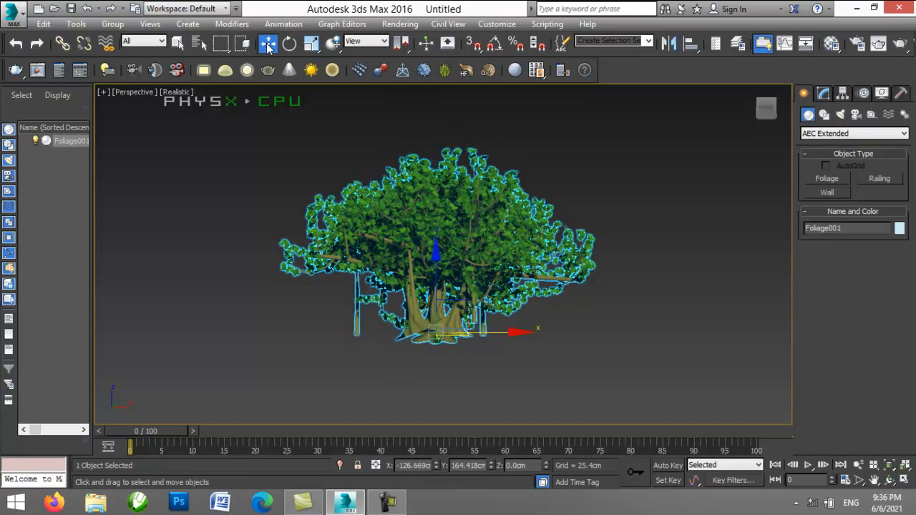
{"action": "left_click", "coordinate": [826, 99]}
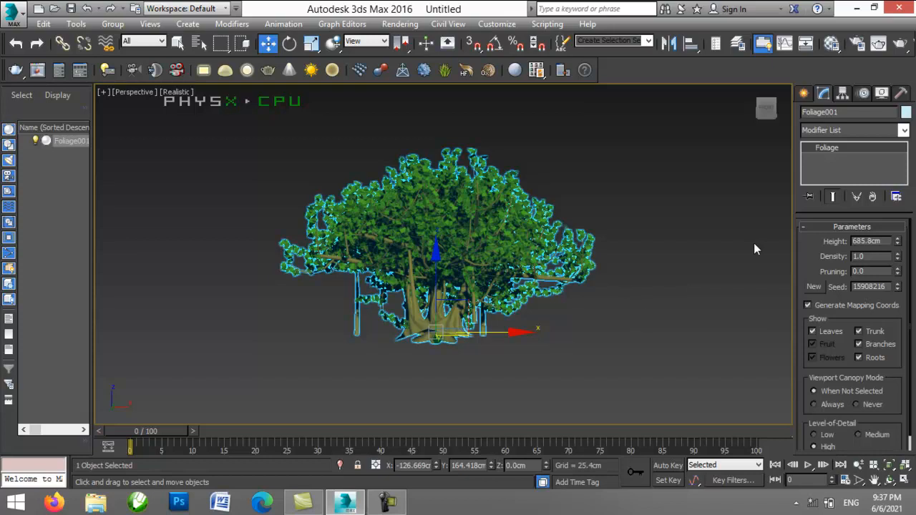
{"action": "double_click", "coordinate": [882, 241]}
{"action": "type", "text": "300"}
{"action": "key", "text": "Return"}
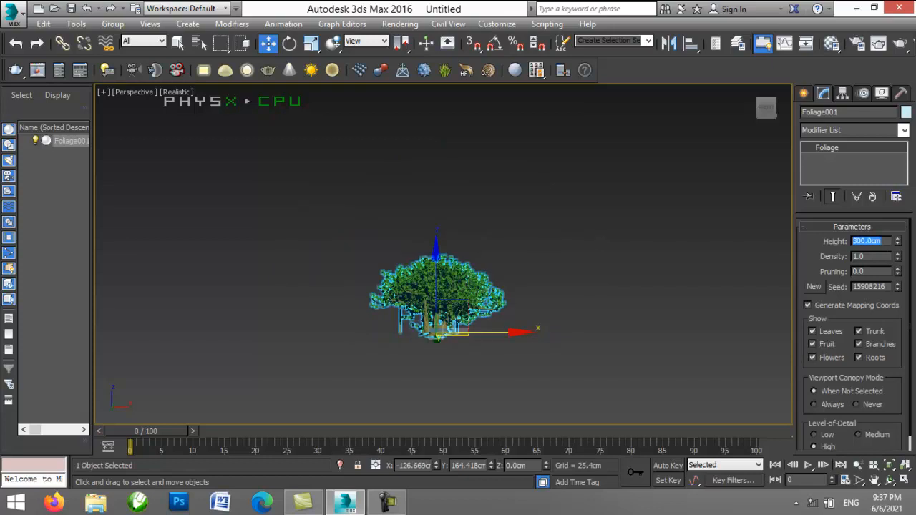
{"action": "type", "text": "700"}
{"action": "key", "text": "Return"}
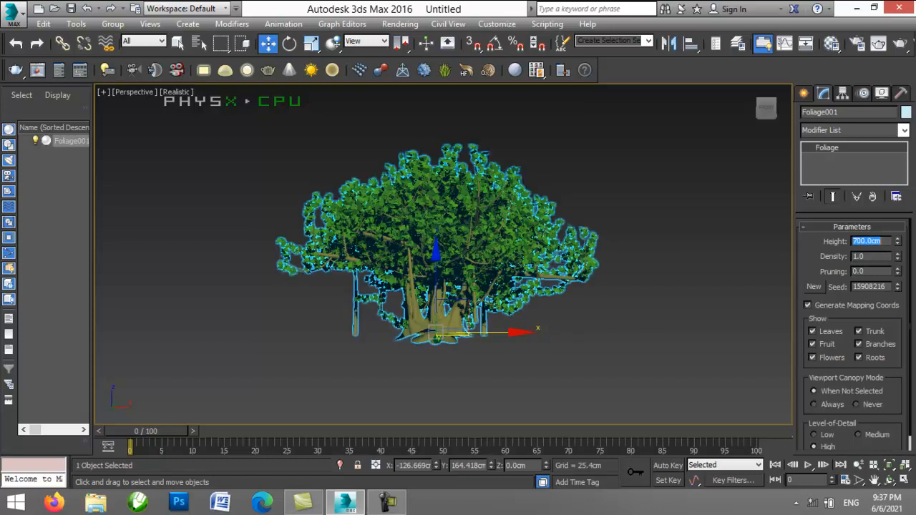
Step: Lower the Banyan tree's density in 0.1 increments to 0.0
{"action": "left_click", "coordinate": [898, 259]}
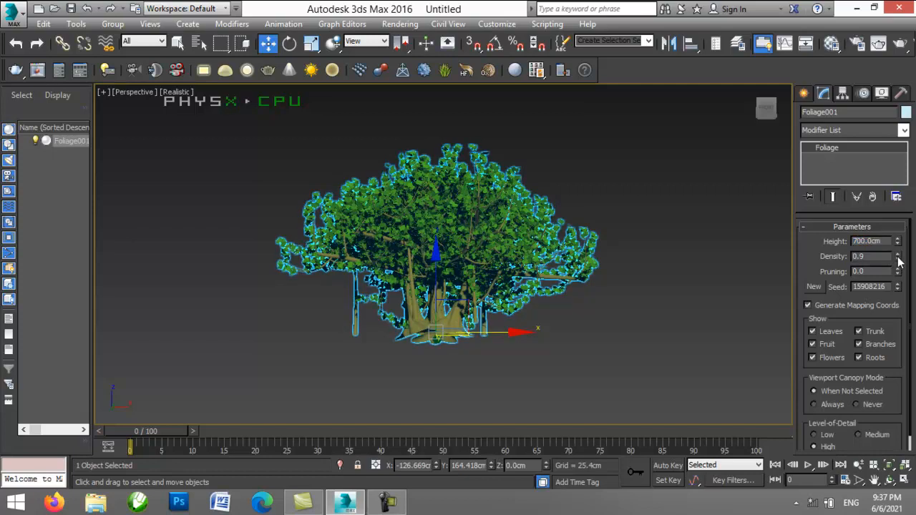
{"action": "left_click", "coordinate": [899, 258]}
{"action": "left_click", "coordinate": [899, 258]}
{"action": "left_click", "coordinate": [898, 259]}
{"action": "left_click", "coordinate": [898, 259]}
{"action": "left_click", "coordinate": [899, 258]}
{"action": "left_click", "coordinate": [899, 259]}
{"action": "left_click", "coordinate": [898, 258]}
{"action": "left_click", "coordinate": [898, 258]}
{"action": "left_click", "coordinate": [898, 258]}
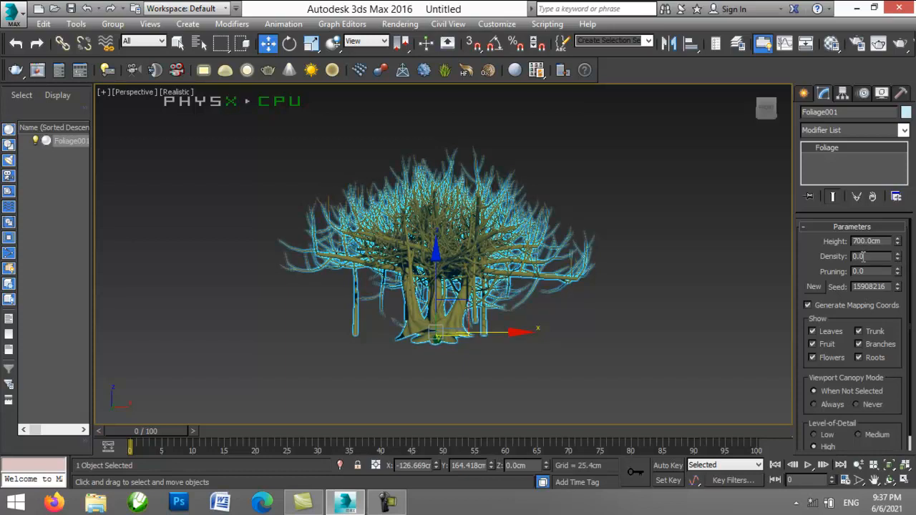
Step: Raise the Banyan tree's density in 0.1 increments back to 1.0
{"action": "left_click", "coordinate": [899, 254]}
{"action": "left_click", "coordinate": [900, 255]}
{"action": "left_click", "coordinate": [900, 255]}
{"action": "left_click", "coordinate": [900, 255]}
{"action": "left_click", "coordinate": [900, 255]}
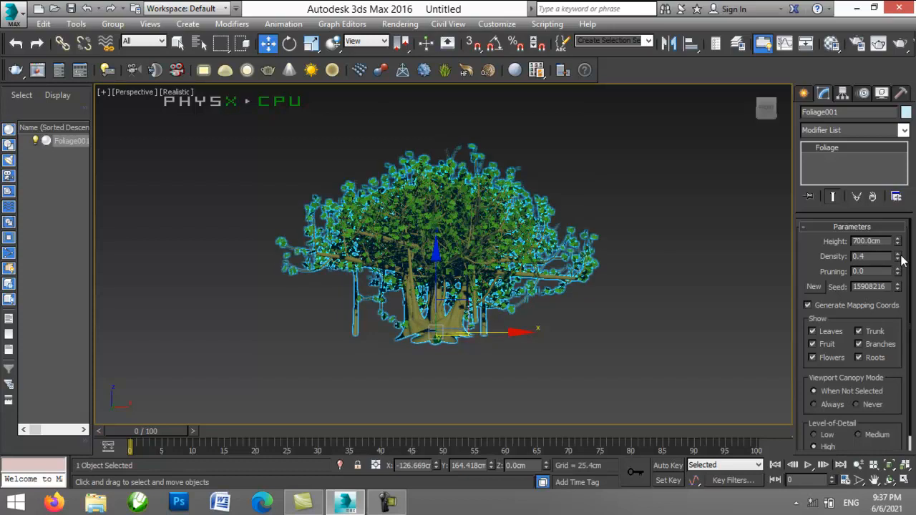
{"action": "left_click", "coordinate": [900, 255]}
{"action": "left_click", "coordinate": [900, 255]}
{"action": "left_click", "coordinate": [900, 255]}
{"action": "left_click", "coordinate": [900, 255]}
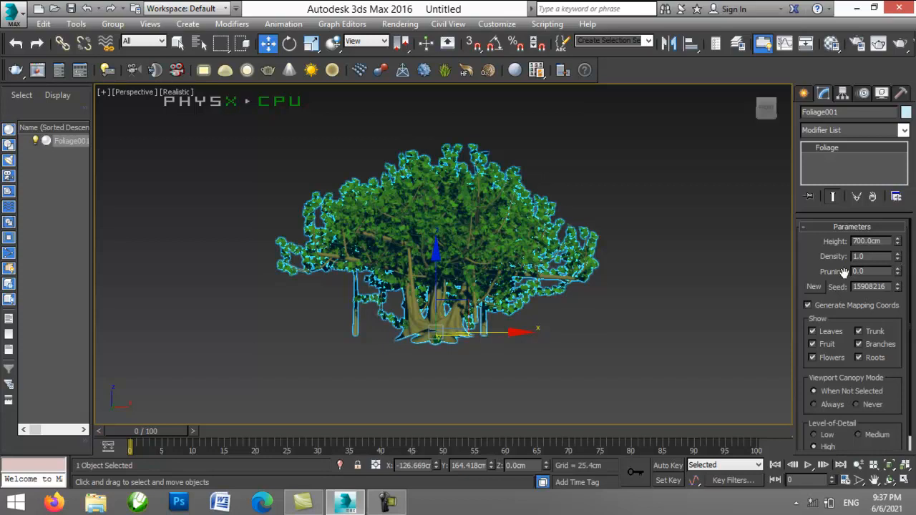
Step: Try a pruning value of -0.1 on the Banyan tree, and raise the pruning in 0.1 increments to 1.0
{"action": "left_click", "coordinate": [898, 274]}
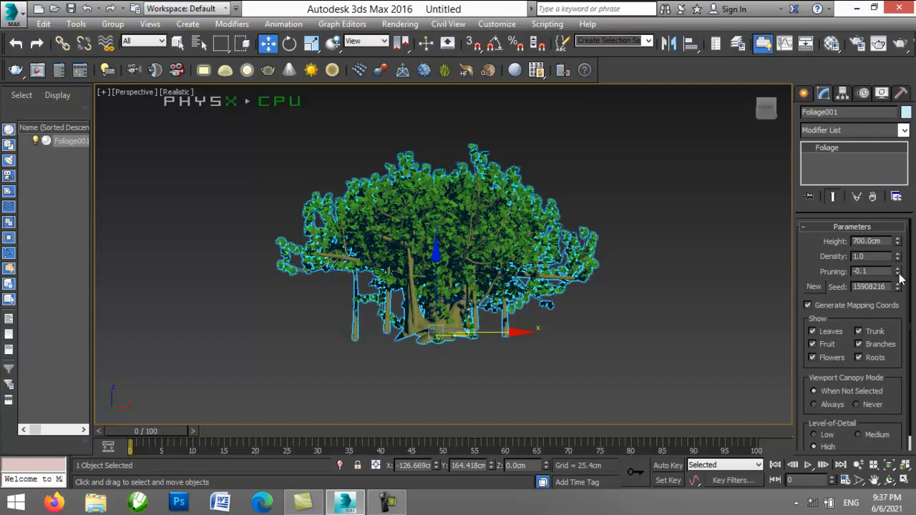
{"action": "left_click", "coordinate": [898, 271]}
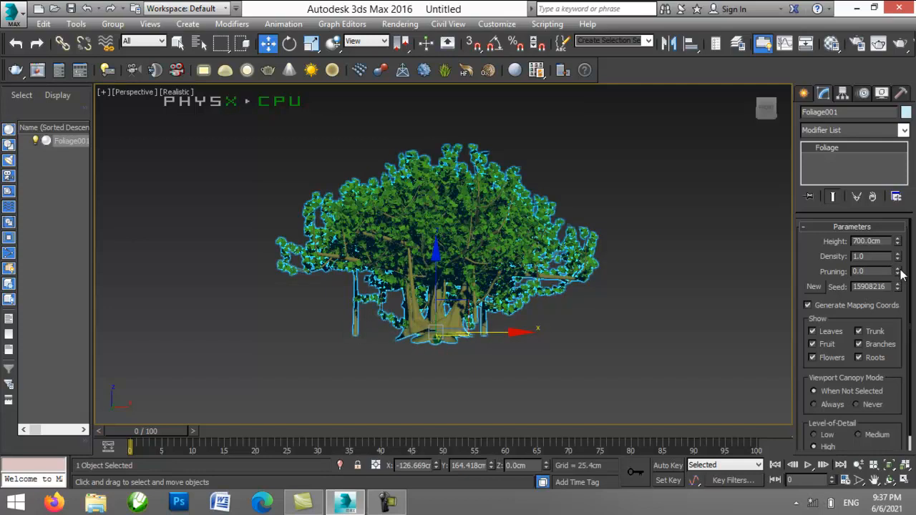
{"action": "left_click", "coordinate": [899, 270]}
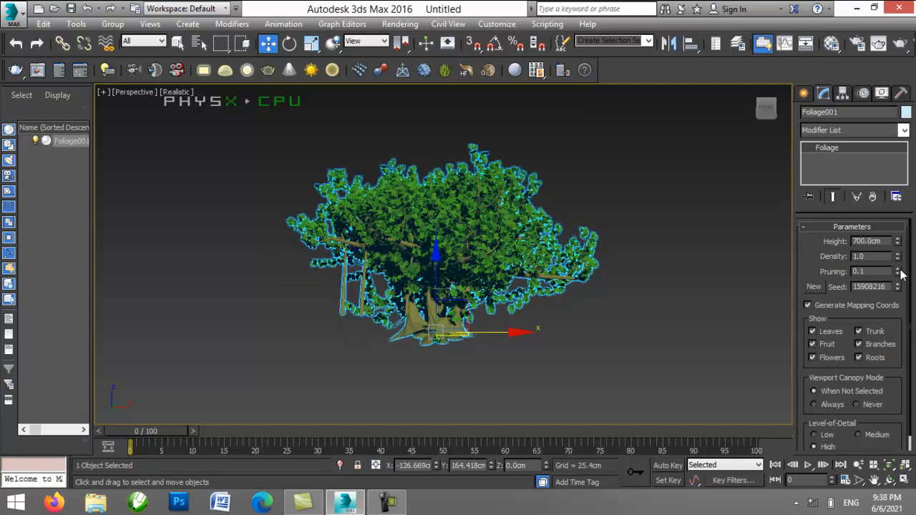
{"action": "left_click", "coordinate": [898, 270]}
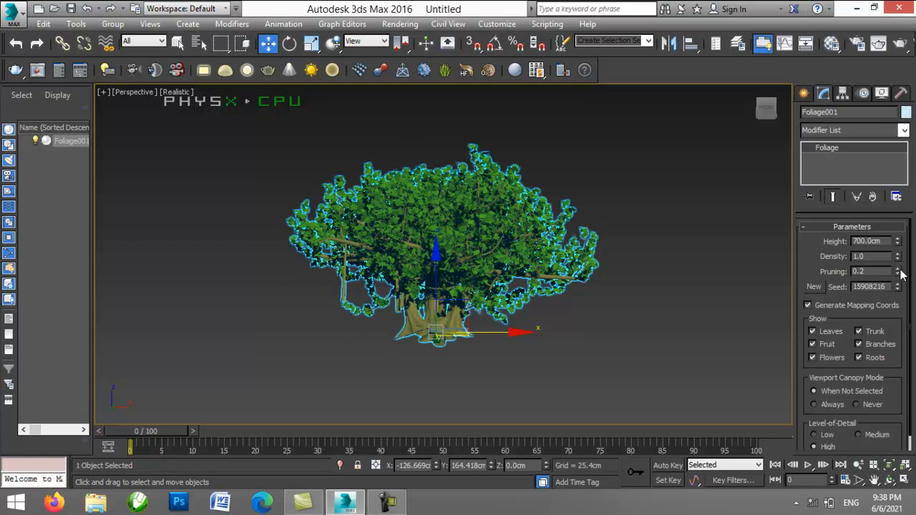
{"action": "left_click", "coordinate": [898, 269]}
{"action": "left_click", "coordinate": [899, 270]}
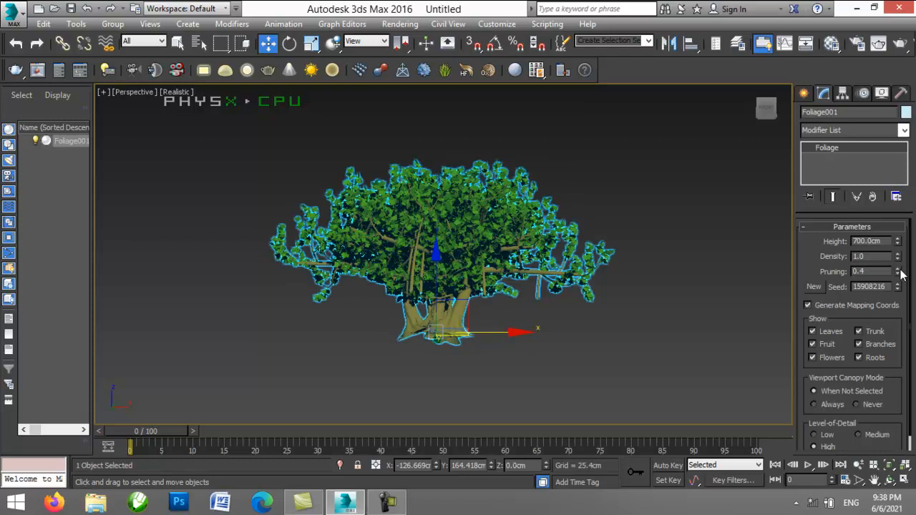
{"action": "left_click", "coordinate": [899, 270]}
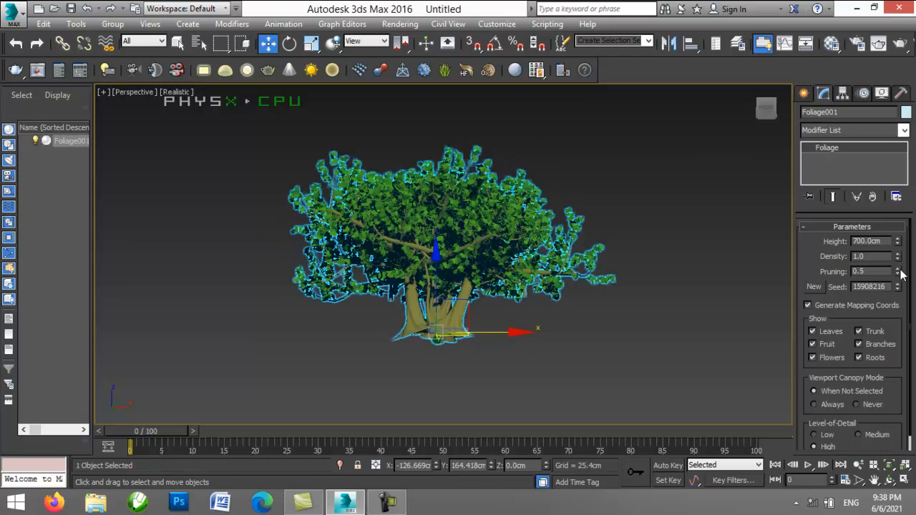
{"action": "left_click", "coordinate": [898, 270]}
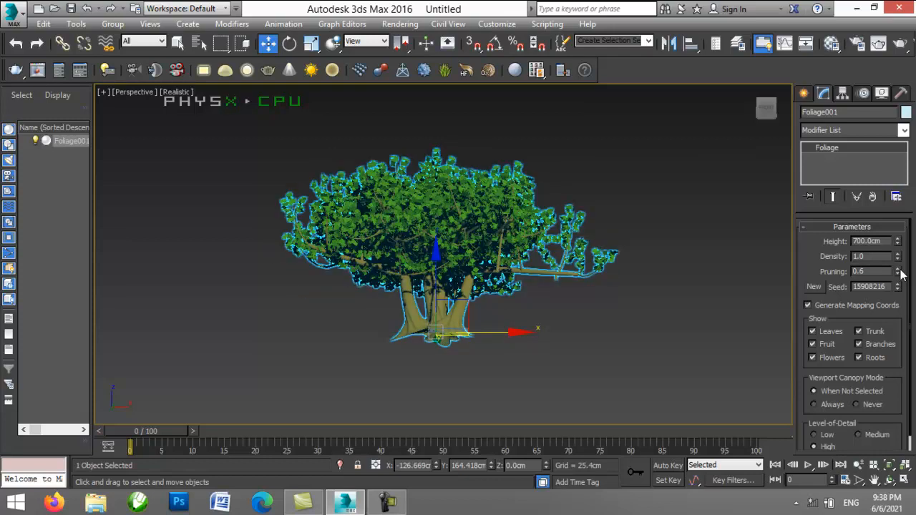
{"action": "left_click", "coordinate": [899, 270]}
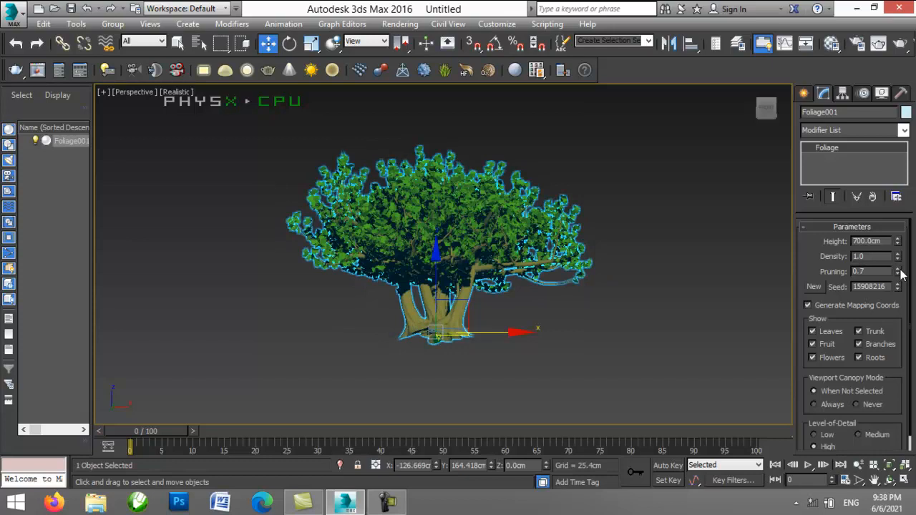
{"action": "left_click", "coordinate": [899, 270]}
{"action": "left_click", "coordinate": [898, 270]}
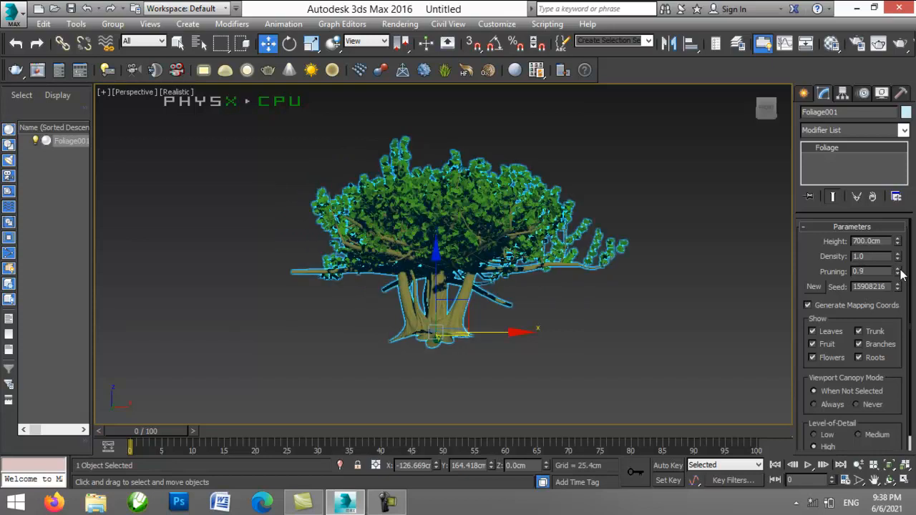
{"action": "left_click", "coordinate": [899, 270]}
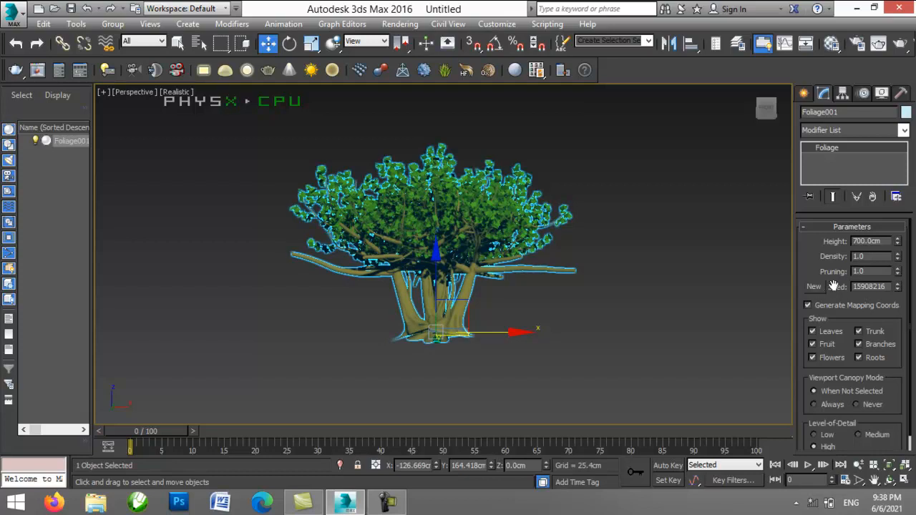
Step: Generate a long series of random shape variations of the Banyan tree by repeatedly assigning new seeds
{"action": "left_click", "coordinate": [815, 288]}
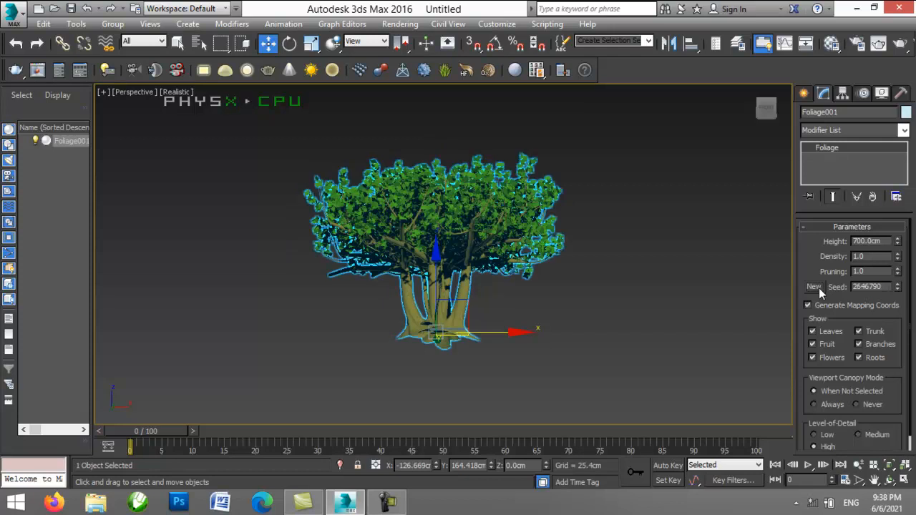
{"action": "left_click", "coordinate": [820, 289]}
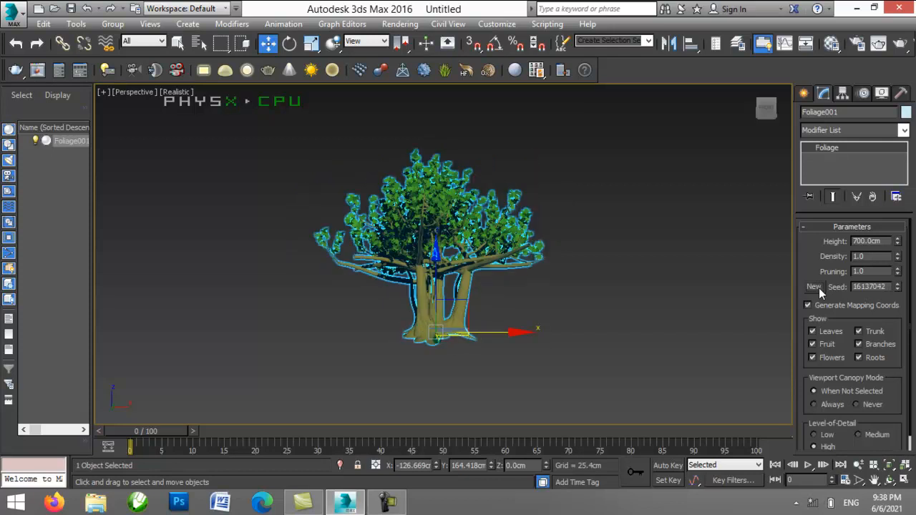
{"action": "left_click", "coordinate": [820, 289]}
{"action": "left_click", "coordinate": [816, 287]}
{"action": "left_click", "coordinate": [815, 287]}
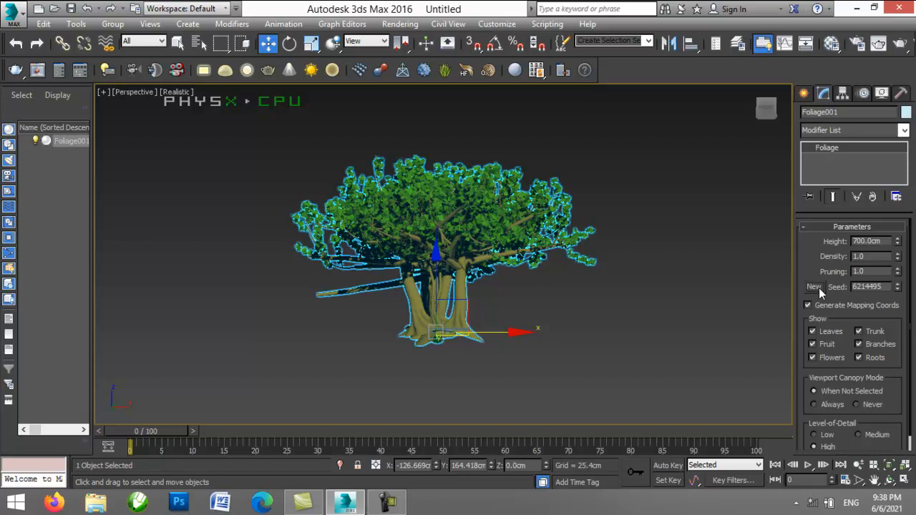
{"action": "left_click", "coordinate": [817, 288]}
{"action": "left_click", "coordinate": [816, 287]}
{"action": "left_click", "coordinate": [816, 287]}
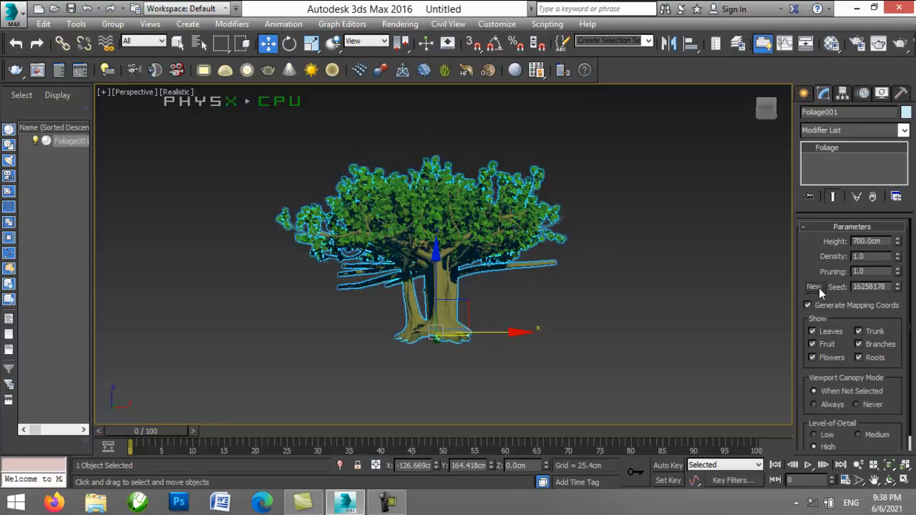
{"action": "left_click", "coordinate": [816, 287]}
{"action": "left_click", "coordinate": [817, 287]}
{"action": "left_click", "coordinate": [816, 287]}
{"action": "left_click", "coordinate": [816, 287]}
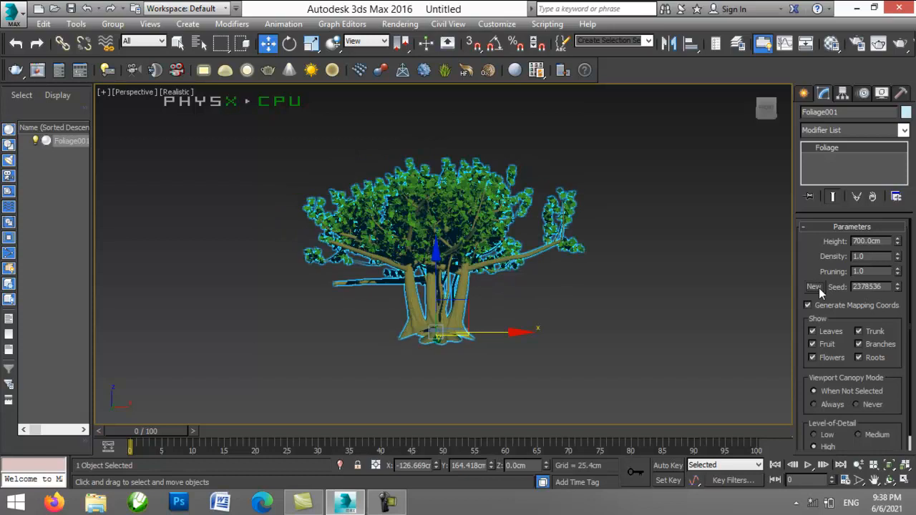
{"action": "left_click", "coordinate": [816, 287]}
{"action": "left_click", "coordinate": [817, 287]}
{"action": "left_click", "coordinate": [816, 287]}
{"action": "left_click", "coordinate": [816, 287]}
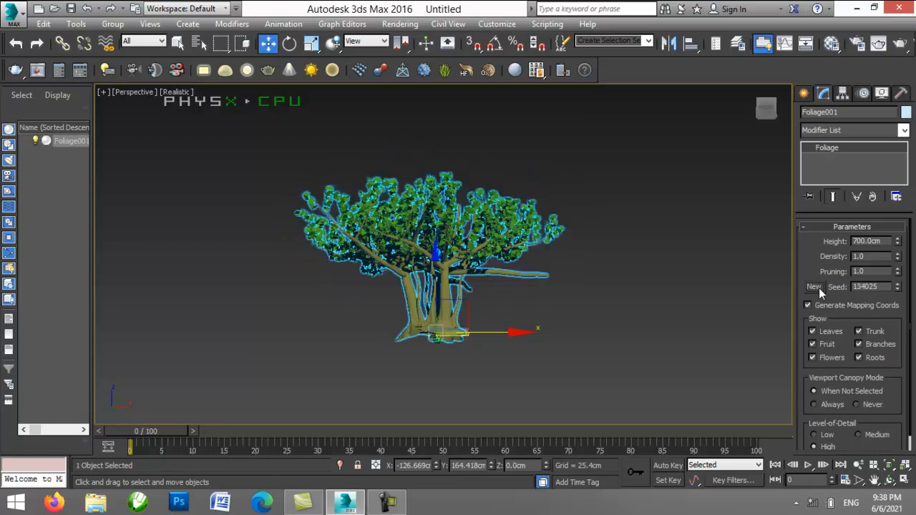
{"action": "left_click", "coordinate": [816, 287]}
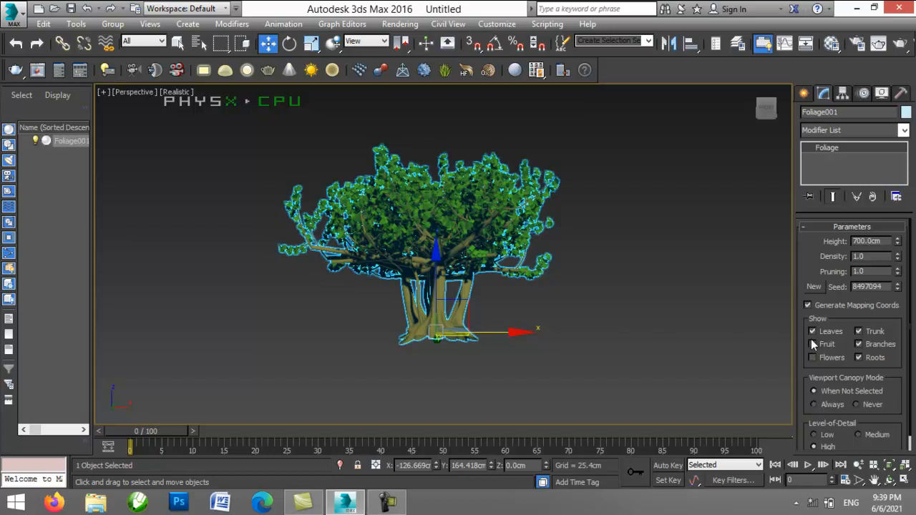
Step: Toggle the display of the Banyan tree's leaves off and on, leaving the leaves shown
{"action": "left_click", "coordinate": [813, 331]}
{"action": "left_click", "coordinate": [812, 332]}
{"action": "left_click", "coordinate": [813, 332]}
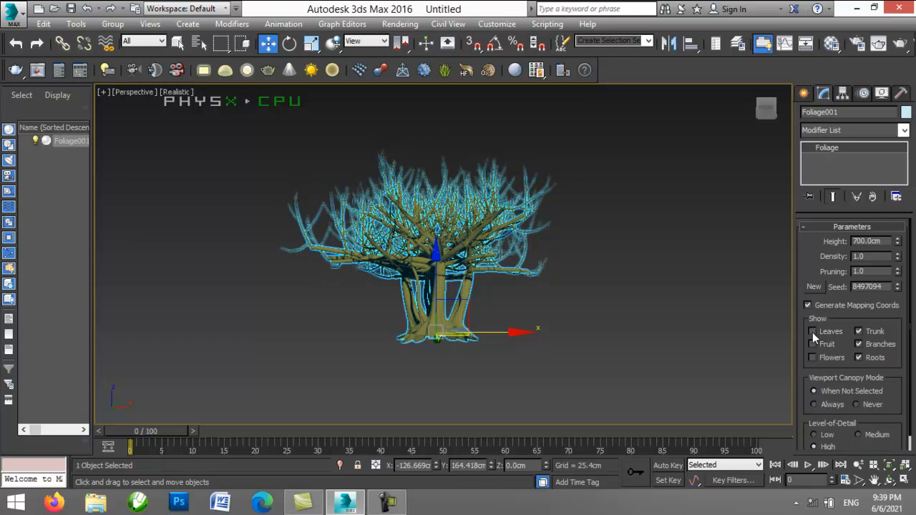
{"action": "left_click", "coordinate": [813, 332]}
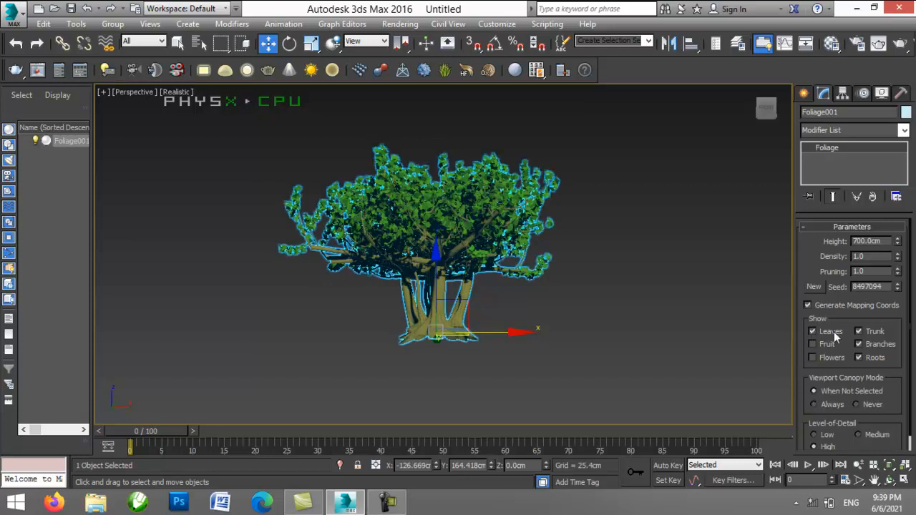
Step: Toggle the display of the Banyan tree's trunk and branches off and on, leaving both shown
{"action": "left_click", "coordinate": [859, 331]}
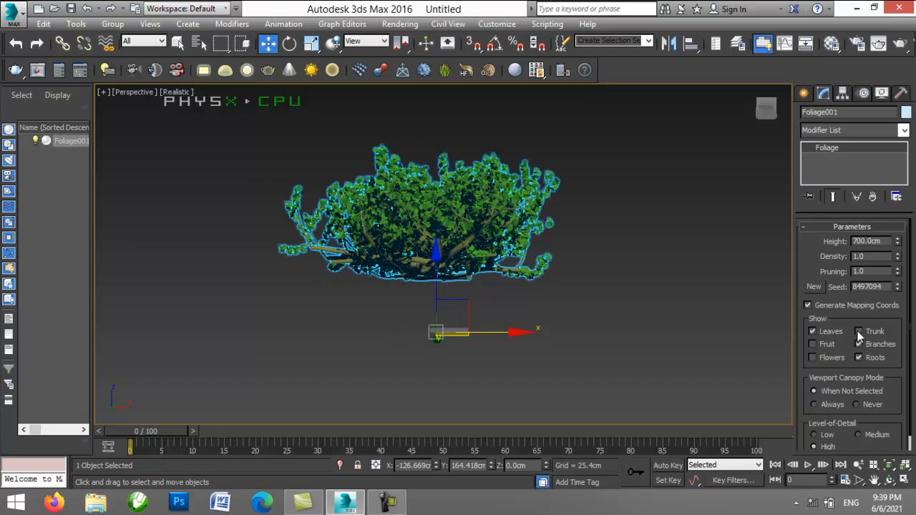
{"action": "left_click", "coordinate": [859, 332]}
{"action": "left_click", "coordinate": [859, 332]}
{"action": "left_click", "coordinate": [859, 332]}
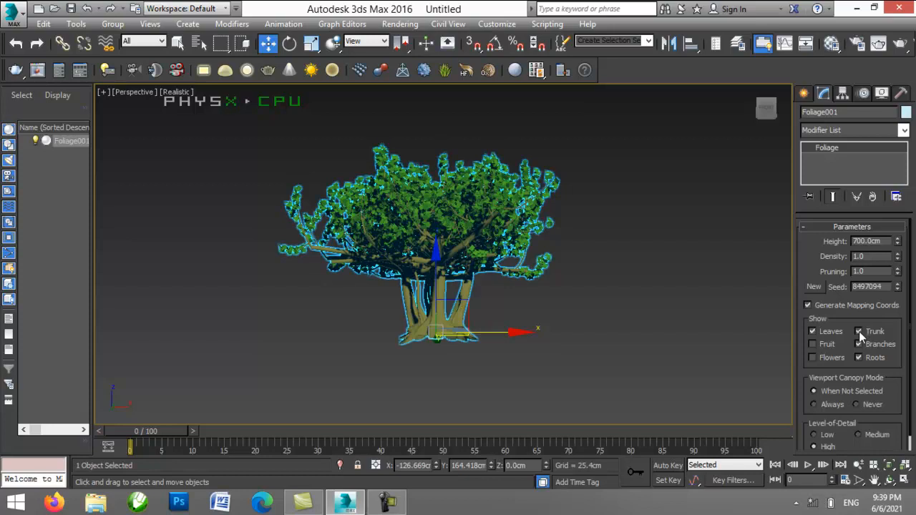
{"action": "left_click", "coordinate": [859, 345]}
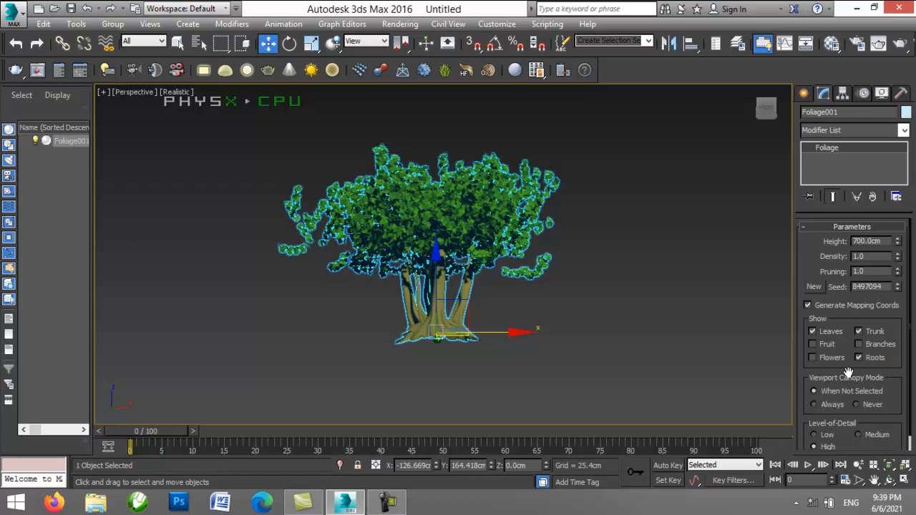
{"action": "left_click", "coordinate": [859, 345]}
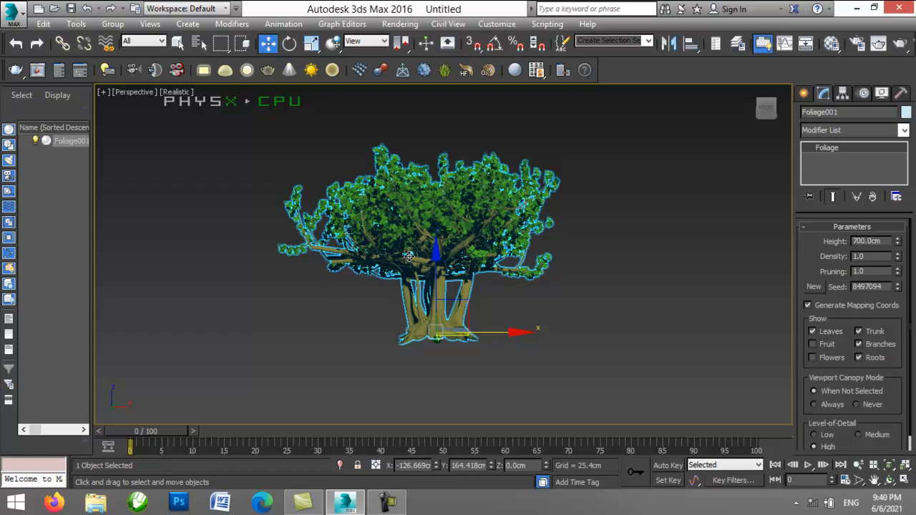
Step: Assign several more random seeds to the Banyan tree to give it a different branch and canopy shape
{"action": "left_click", "coordinate": [814, 287]}
{"action": "left_click", "coordinate": [814, 287]}
{"action": "left_click", "coordinate": [815, 287]}
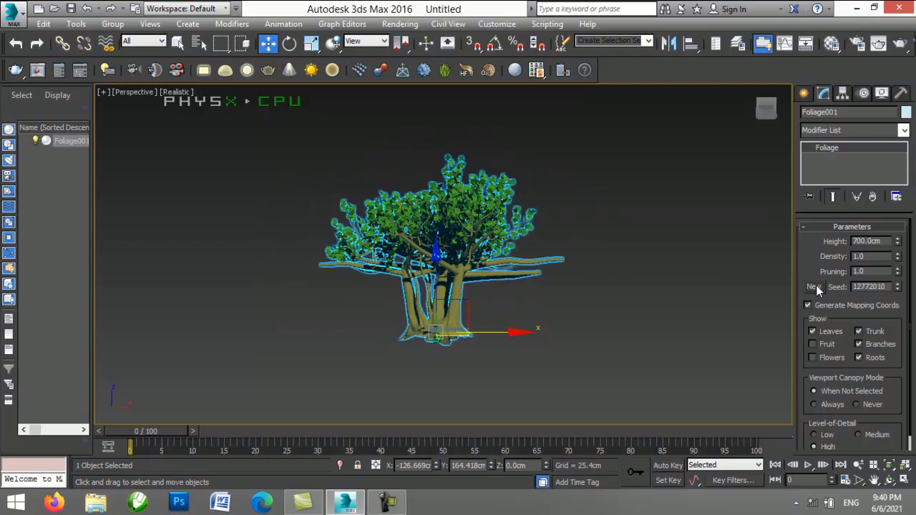
{"action": "left_click", "coordinate": [815, 287]}
{"action": "left_click", "coordinate": [815, 287]}
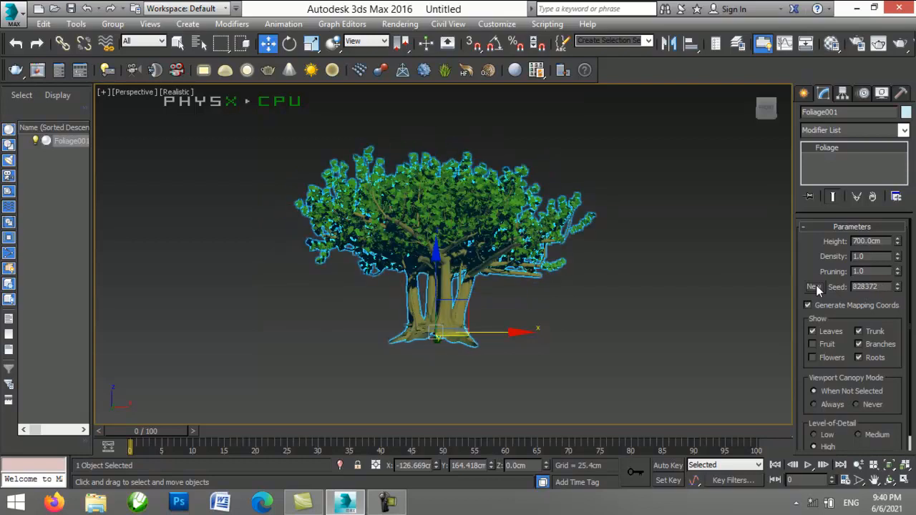
Step: Regenerate the Banyan tree with six further random seeds to vary its trunks and canopy
{"action": "left_click", "coordinate": [816, 288]}
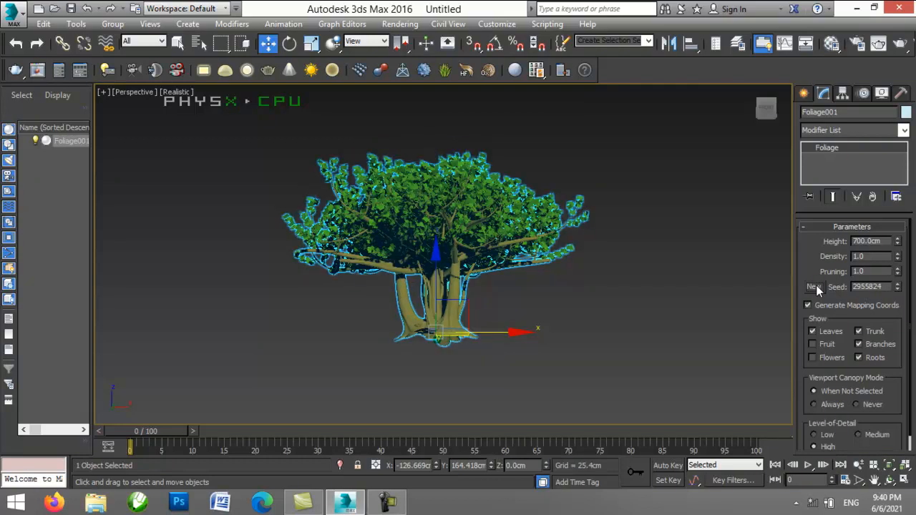
{"action": "left_click", "coordinate": [815, 287]}
{"action": "left_click", "coordinate": [815, 287]}
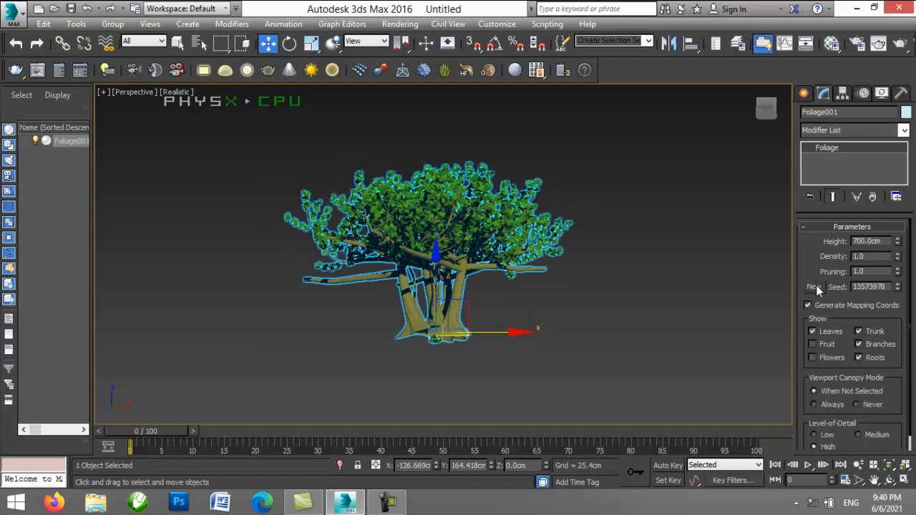
{"action": "left_click", "coordinate": [816, 287]}
{"action": "left_click", "coordinate": [816, 287]}
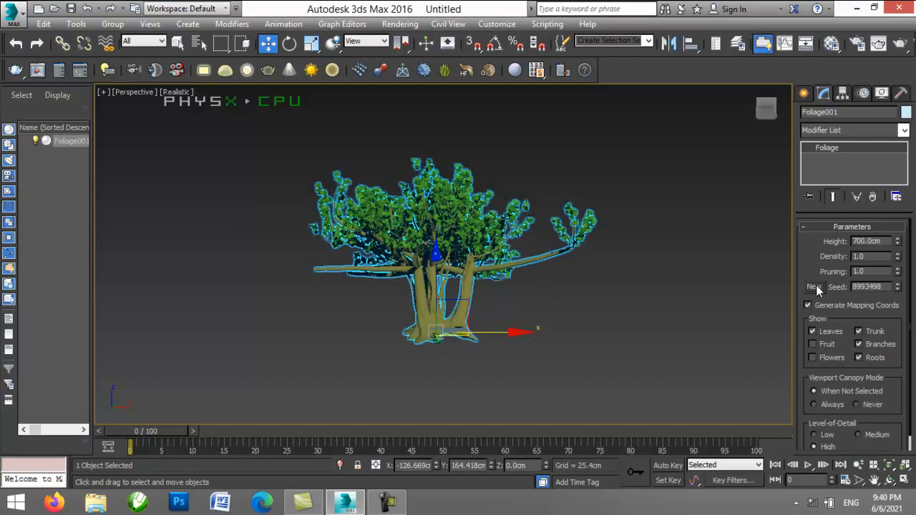
{"action": "left_click", "coordinate": [816, 287]}
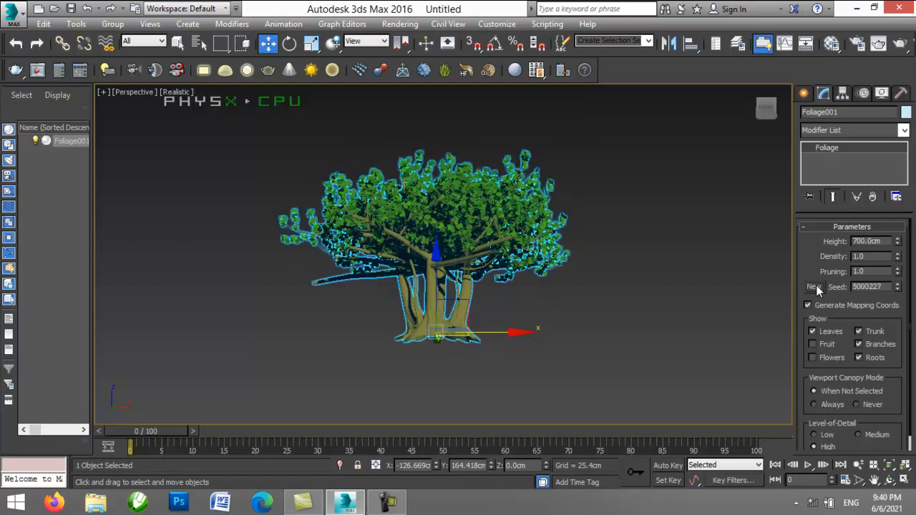
Step: Lower the Banyan tree's pruning to 0.1 so that its branches and foliage extend further down
{"action": "left_click", "coordinate": [898, 275]}
{"action": "left_click", "coordinate": [898, 275]}
{"action": "left_click", "coordinate": [898, 274]}
{"action": "left_click", "coordinate": [898, 275]}
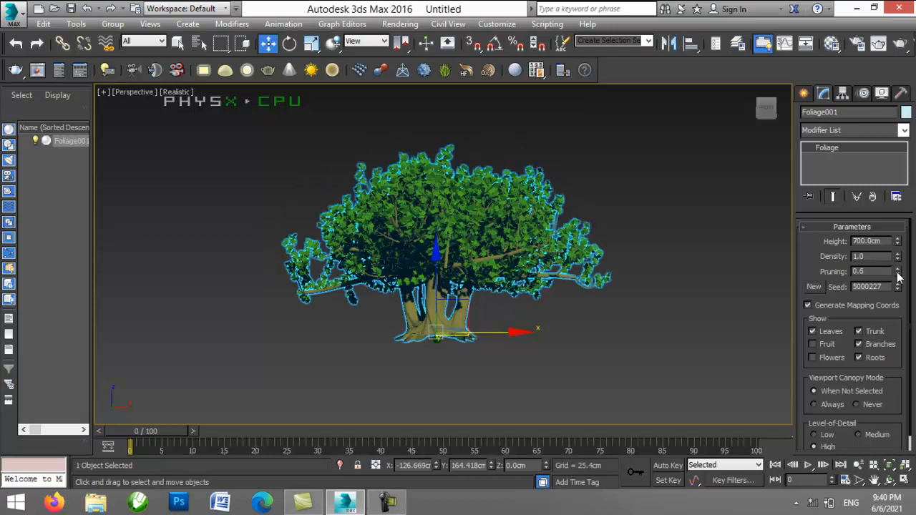
{"action": "left_click", "coordinate": [898, 275]}
{"action": "left_click", "coordinate": [897, 275]}
{"action": "left_click", "coordinate": [898, 275]}
{"action": "left_click", "coordinate": [898, 275]}
{"action": "left_click", "coordinate": [897, 275]}
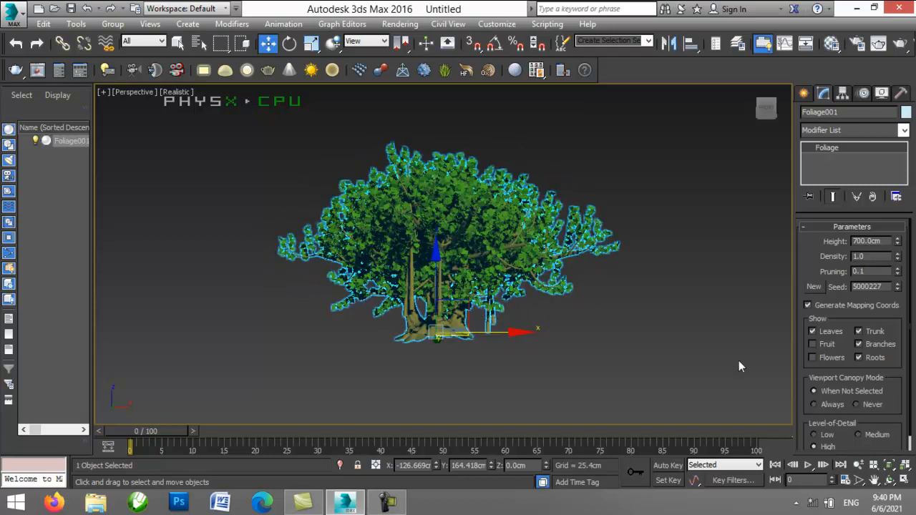
Step: Toggle the display of the Banyan tree's roots off and on around the trunk base, leaving the roots shown
{"action": "left_click", "coordinate": [858, 465]}
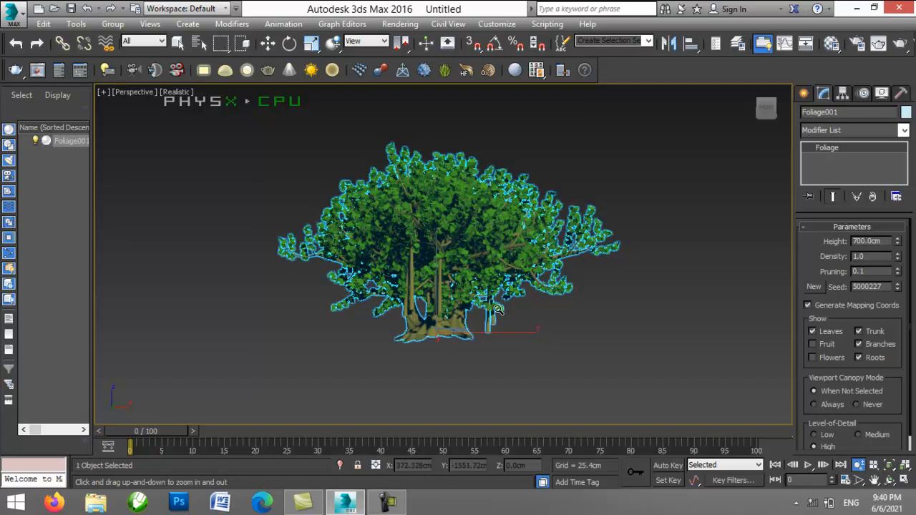
{"action": "left_click_drag", "start_coordinate": [505, 313], "coordinate": [500, 275]}
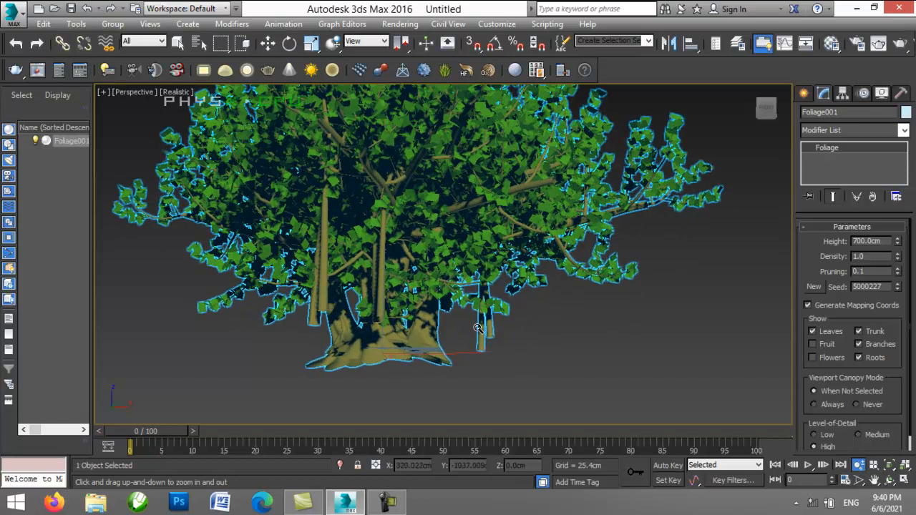
{"action": "left_click", "coordinate": [266, 45]}
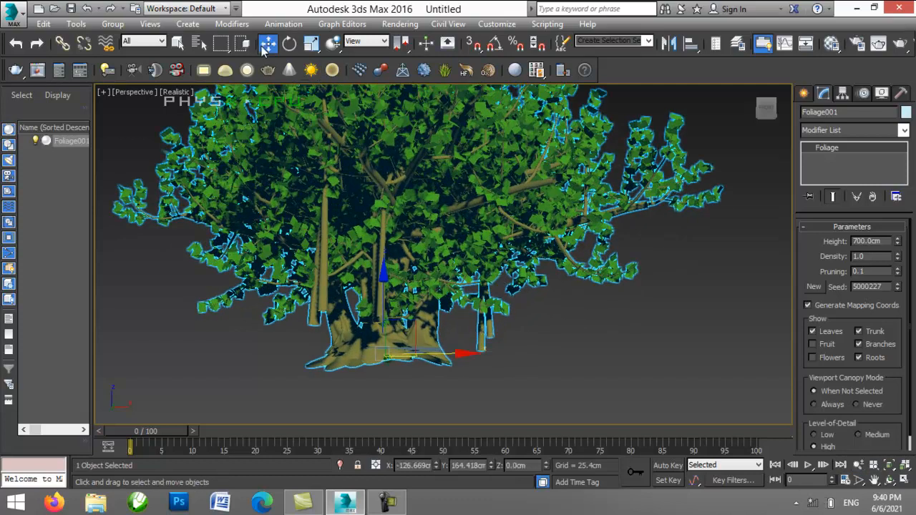
{"action": "left_click", "coordinate": [859, 357]}
{"action": "left_click", "coordinate": [859, 357]}
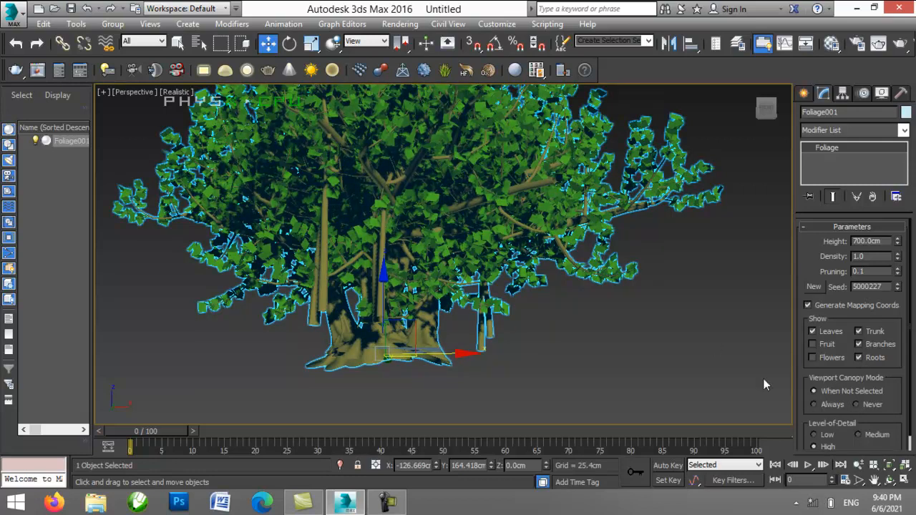
{"action": "left_click", "coordinate": [858, 358]}
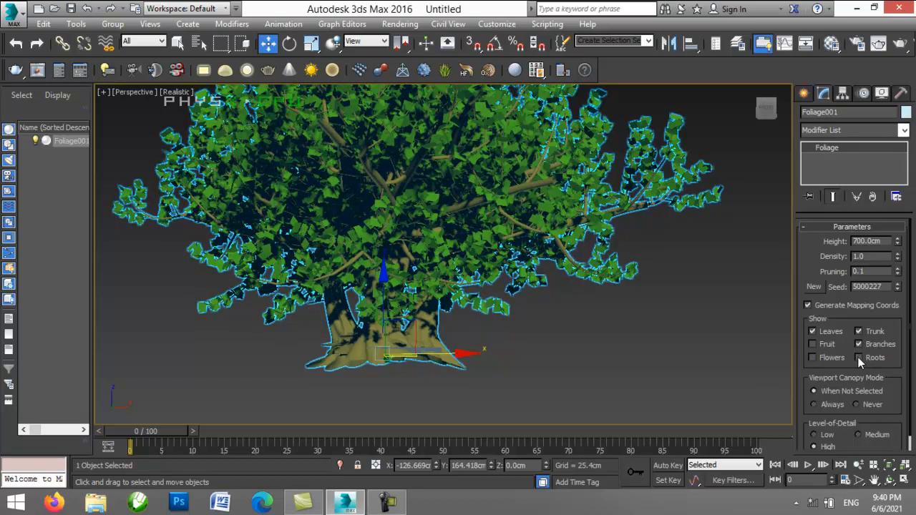
{"action": "left_click", "coordinate": [858, 357]}
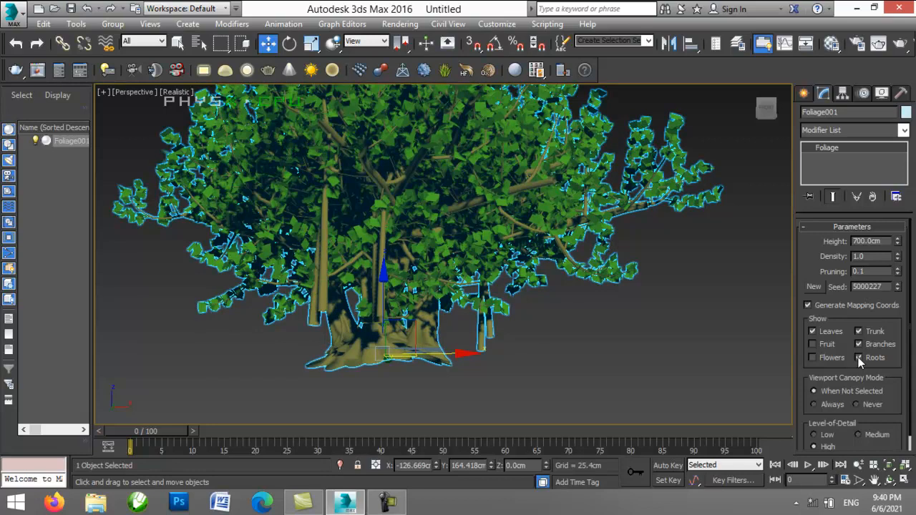
Step: Deselect and reselect the whole Banyan tree to compare its canopy shell display with its detailed leaves
{"action": "left_click", "coordinate": [859, 466]}
{"action": "left_click_drag", "start_coordinate": [630, 266], "coordinate": [630, 287]}
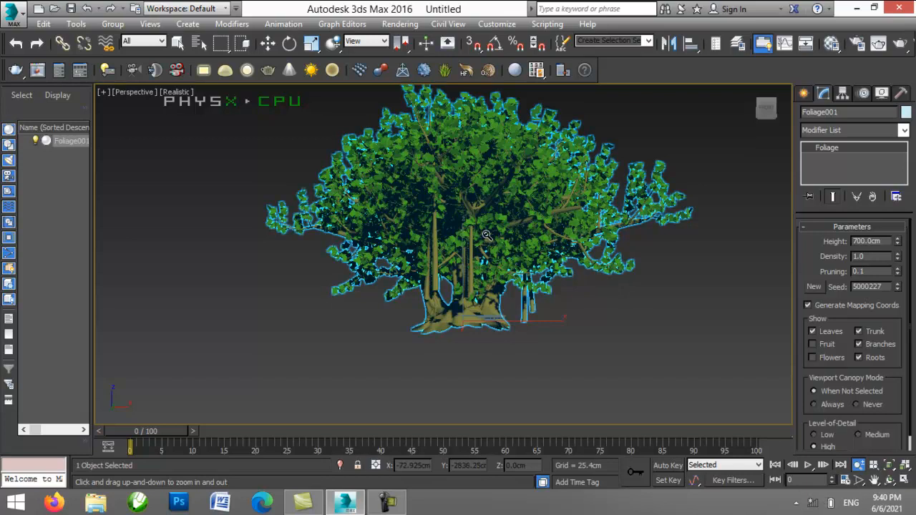
{"action": "left_click", "coordinate": [268, 43]}
{"action": "left_click", "coordinate": [681, 294]}
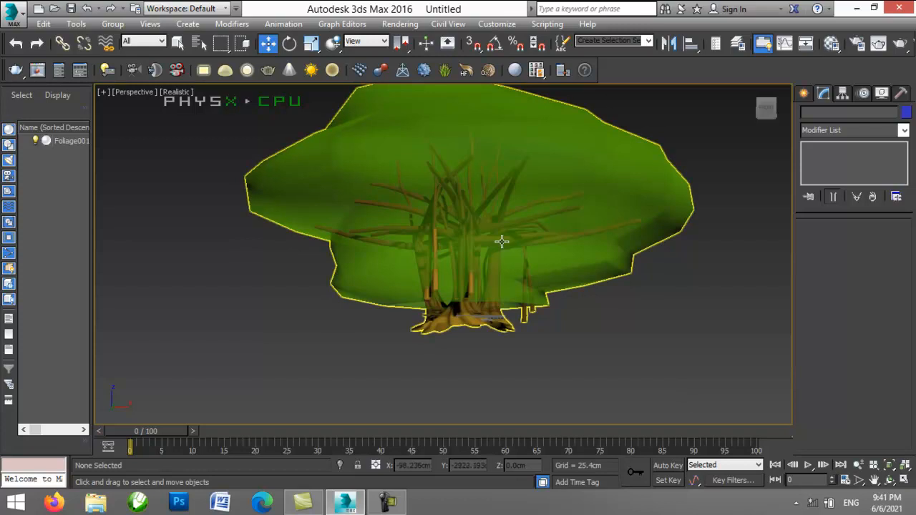
{"action": "left_click", "coordinate": [470, 228]}
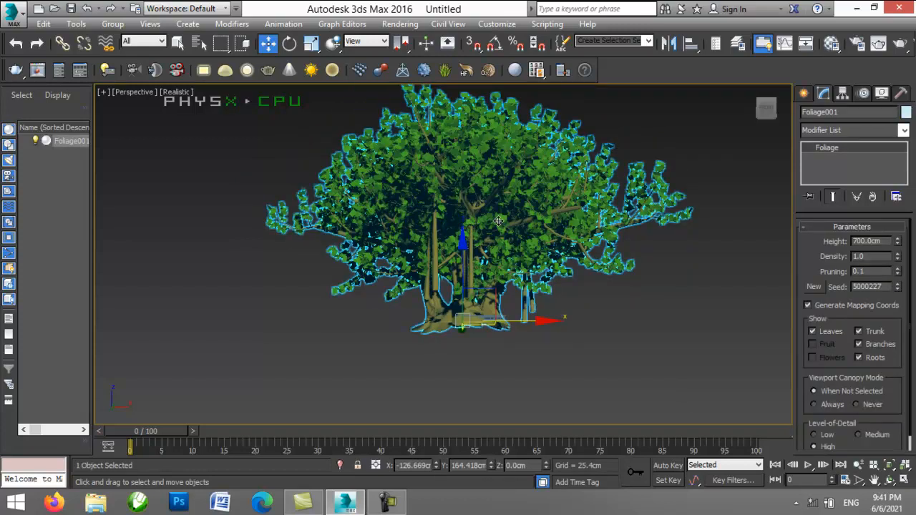
{"action": "left_click", "coordinate": [686, 342]}
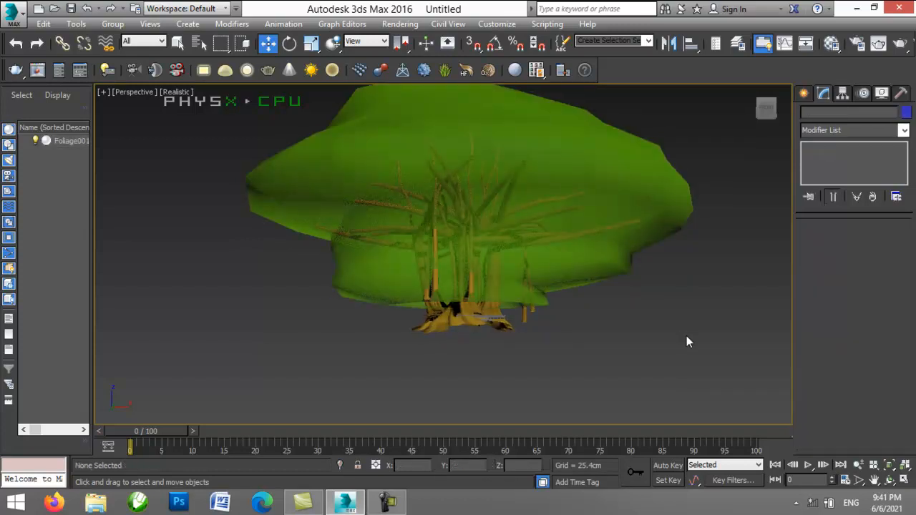
{"action": "left_click", "coordinate": [494, 232]}
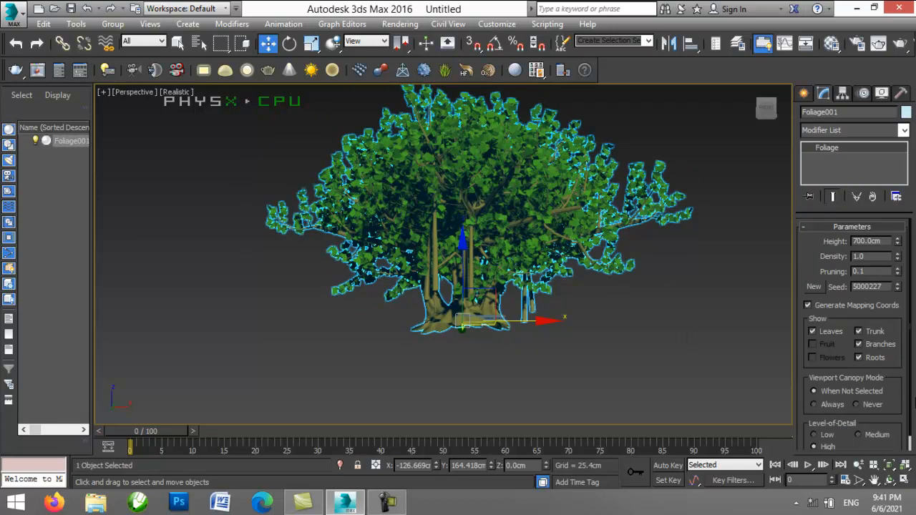
Step: Set the Banyan tree's viewport canopy mode to Never and check its display both deselected and selected
{"action": "scroll", "coordinate": [900, 387], "scroll_direction": "down", "scroll_amount": 2}
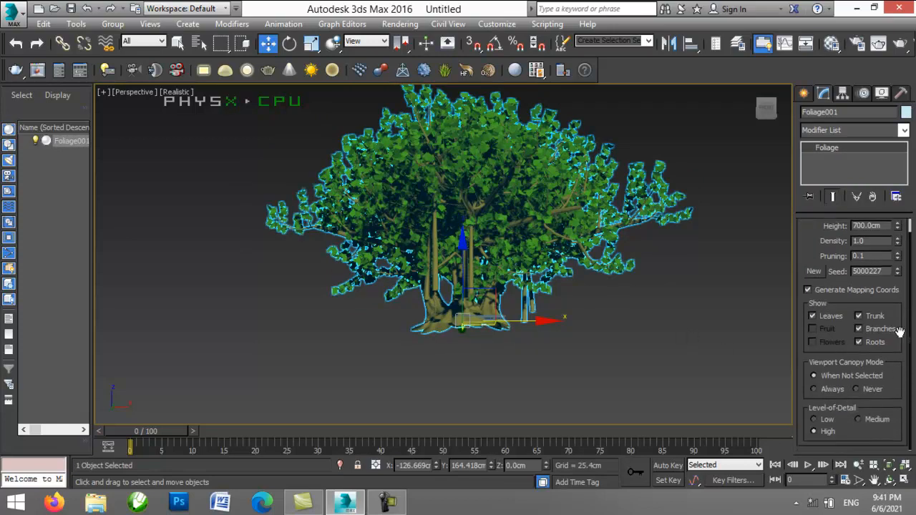
{"action": "left_click", "coordinate": [856, 390]}
{"action": "left_click", "coordinate": [700, 320]}
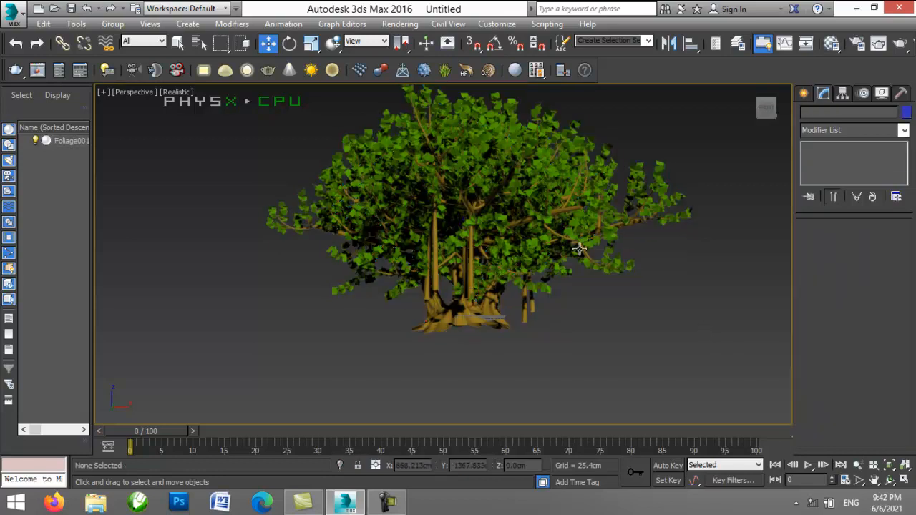
{"action": "left_click", "coordinate": [529, 203]}
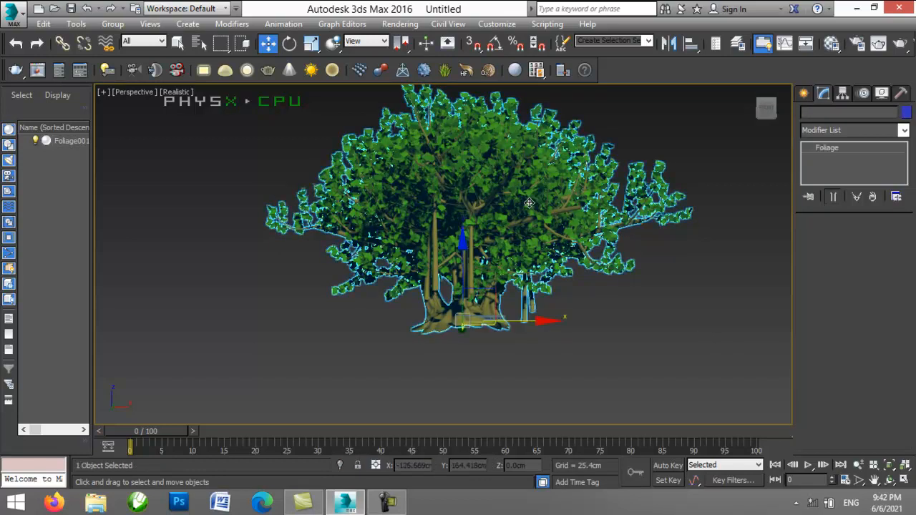
{"action": "left_click", "coordinate": [689, 307]}
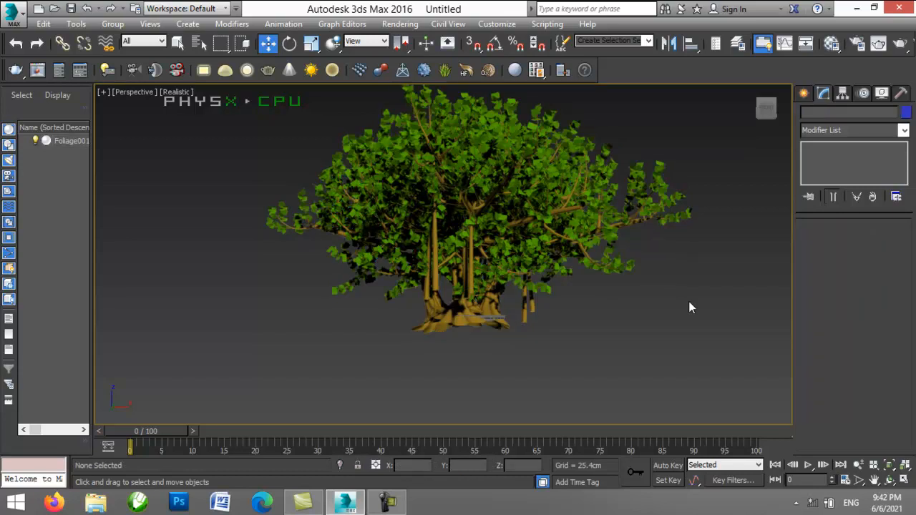
{"action": "left_click", "coordinate": [538, 218]}
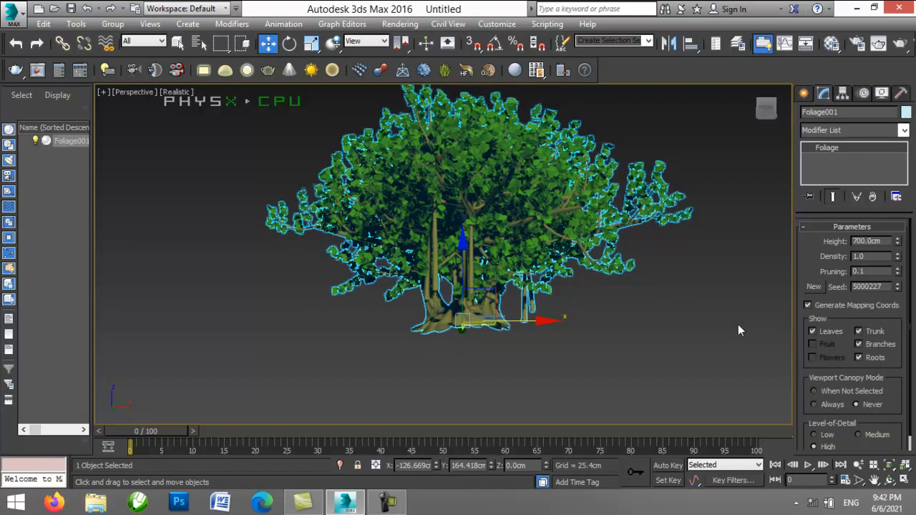
Step: Place a Generic Palm foliage object beside the Banyan tree and move it farther away along X to about 2056 cm
{"action": "left_click", "coordinate": [874, 480]}
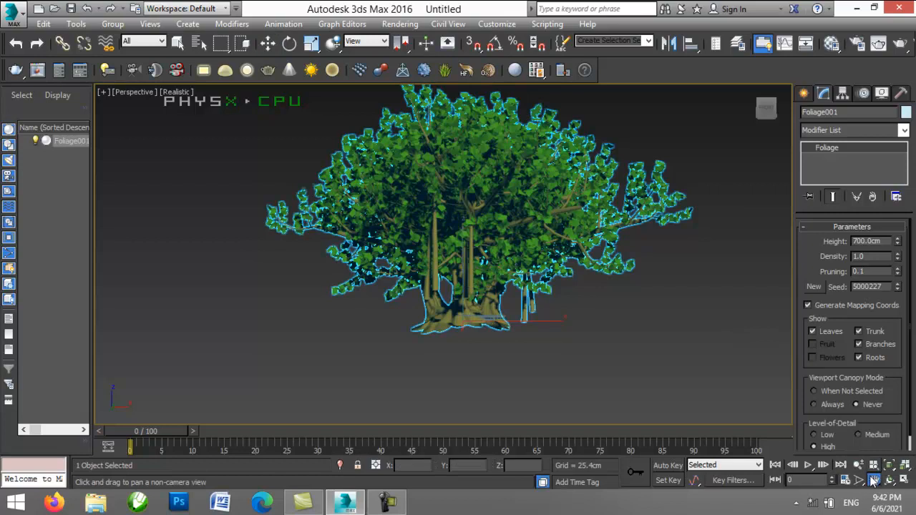
{"action": "left_click_drag", "start_coordinate": [656, 306], "coordinate": [630, 348]}
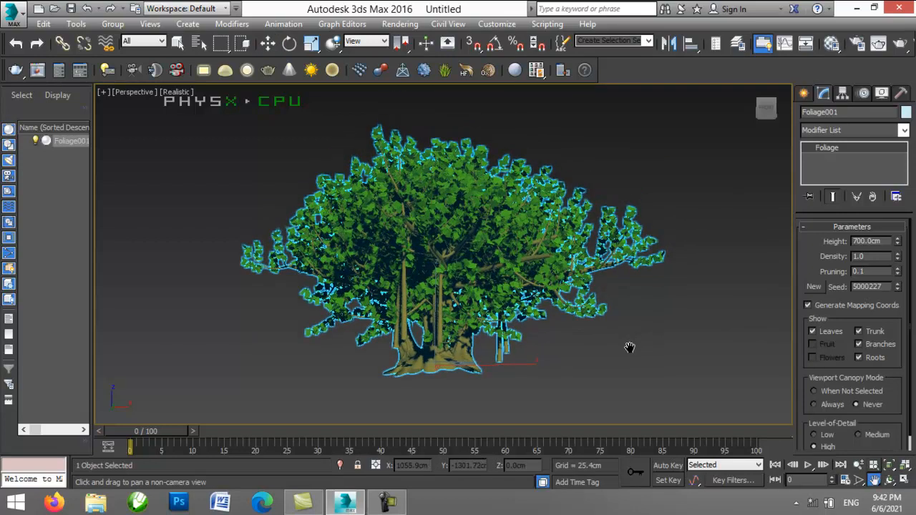
{"action": "left_click", "coordinate": [803, 96]}
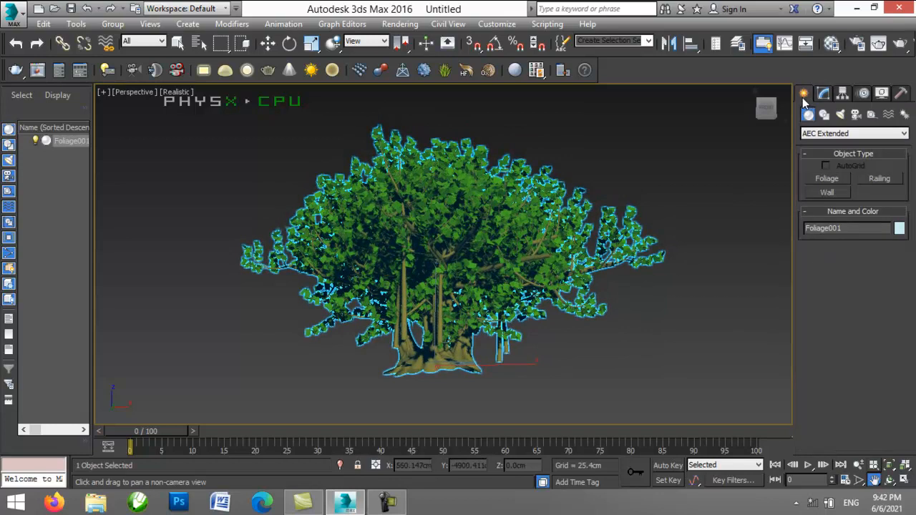
{"action": "left_click", "coordinate": [835, 179]}
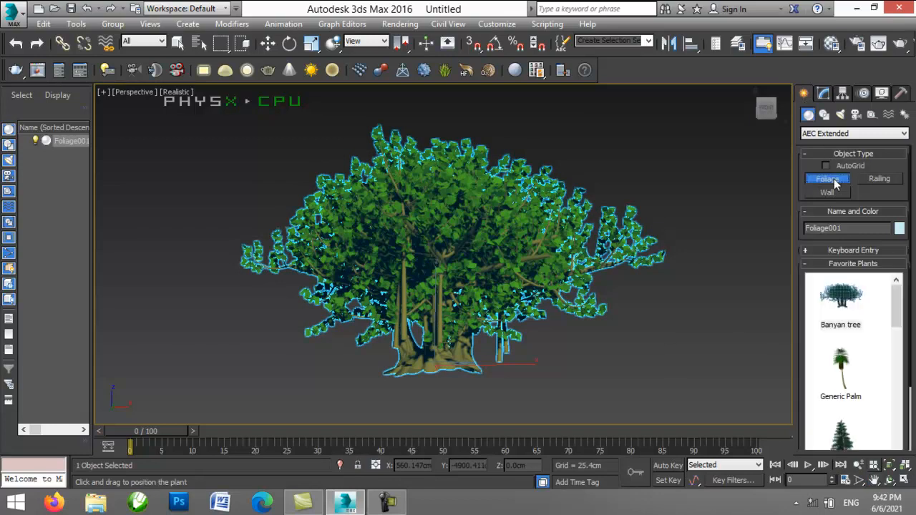
{"action": "left_click_drag", "start_coordinate": [901, 312], "coordinate": [903, 283]}
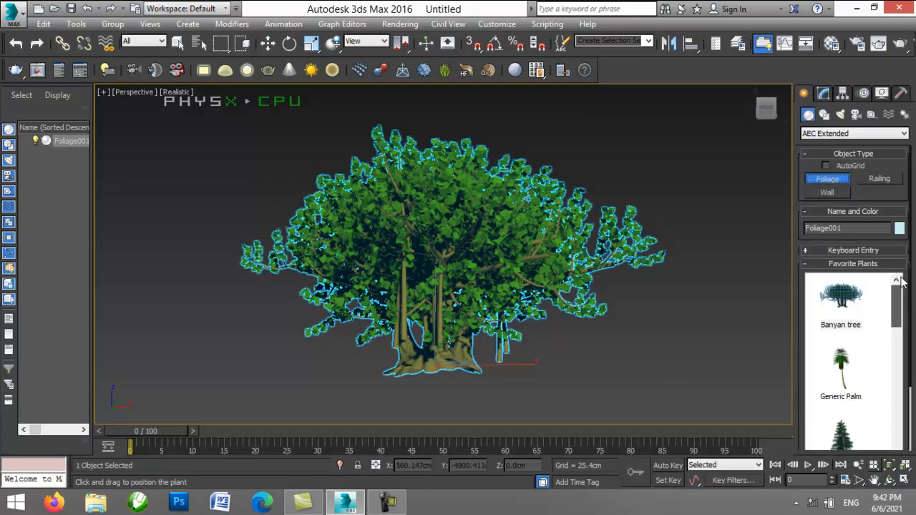
{"action": "left_click", "coordinate": [843, 368]}
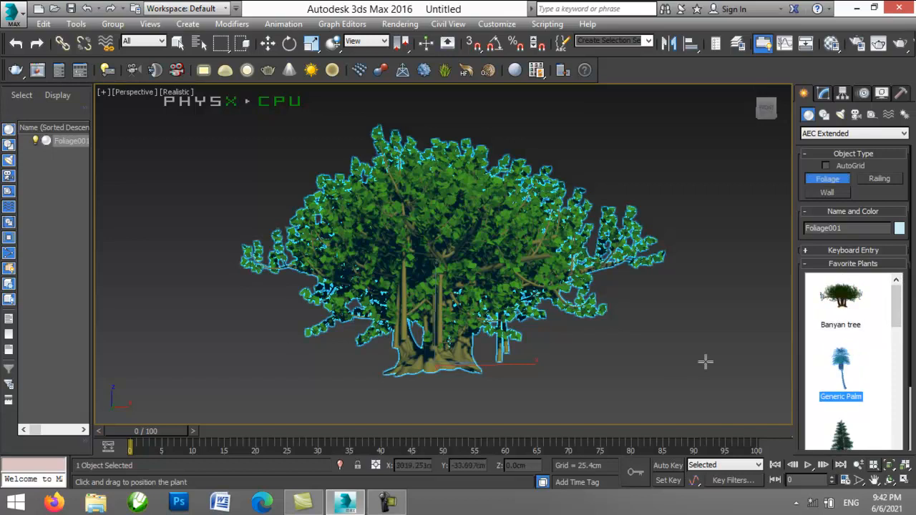
{"action": "left_click", "coordinate": [675, 362]}
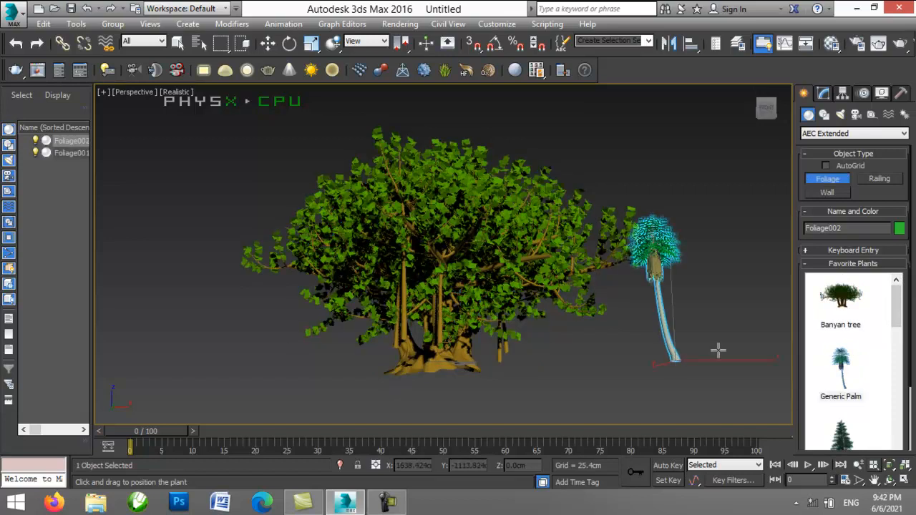
{"action": "left_click", "coordinate": [269, 43]}
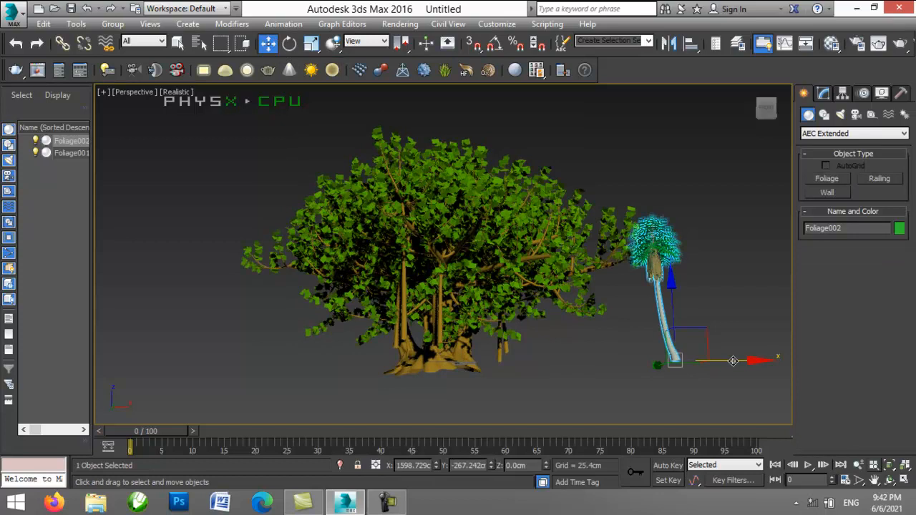
{"action": "left_click_drag", "start_coordinate": [734, 362], "coordinate": [799, 368]}
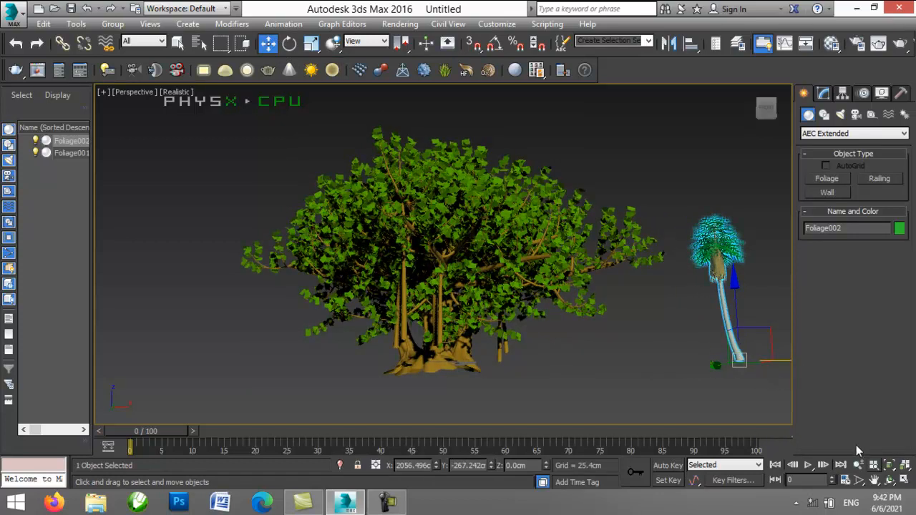
Step: Examine the Generic Palm's crown up close, both deselected and selected
{"action": "left_click", "coordinate": [875, 481]}
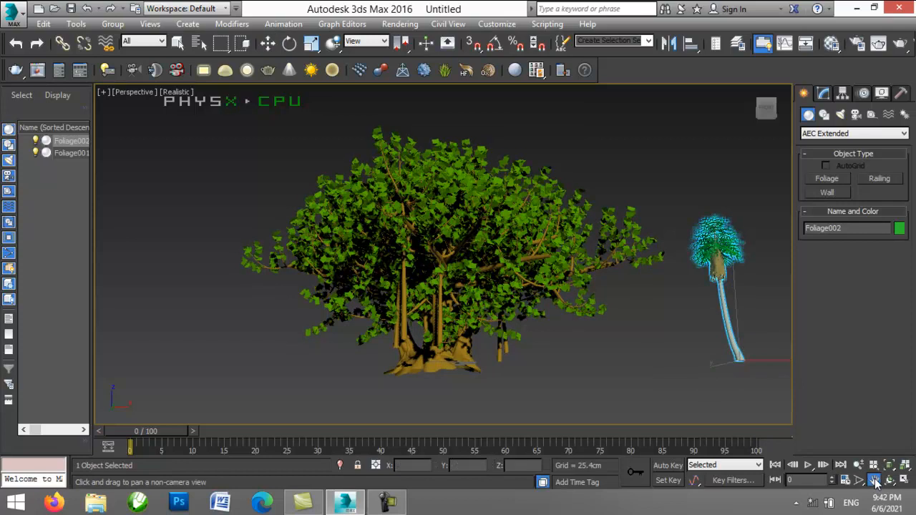
{"action": "left_click_drag", "start_coordinate": [653, 354], "coordinate": [423, 347]}
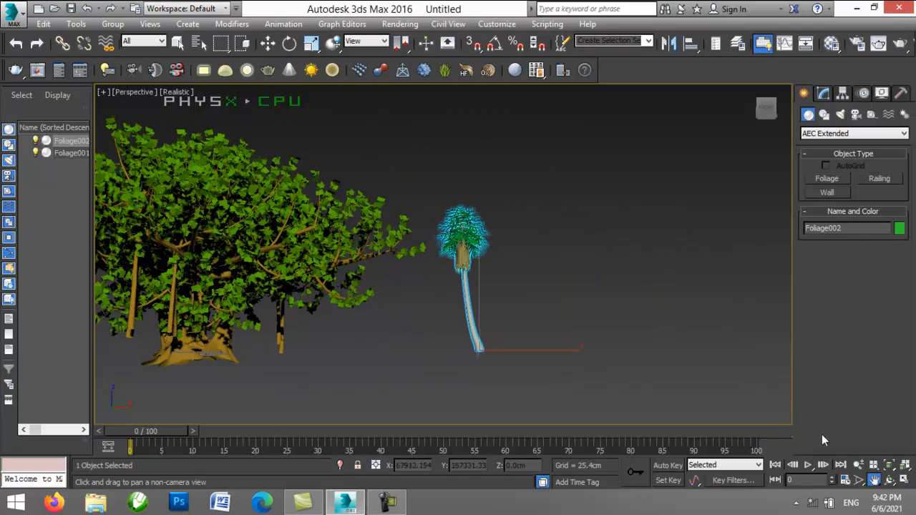
{"action": "left_click", "coordinate": [859, 464]}
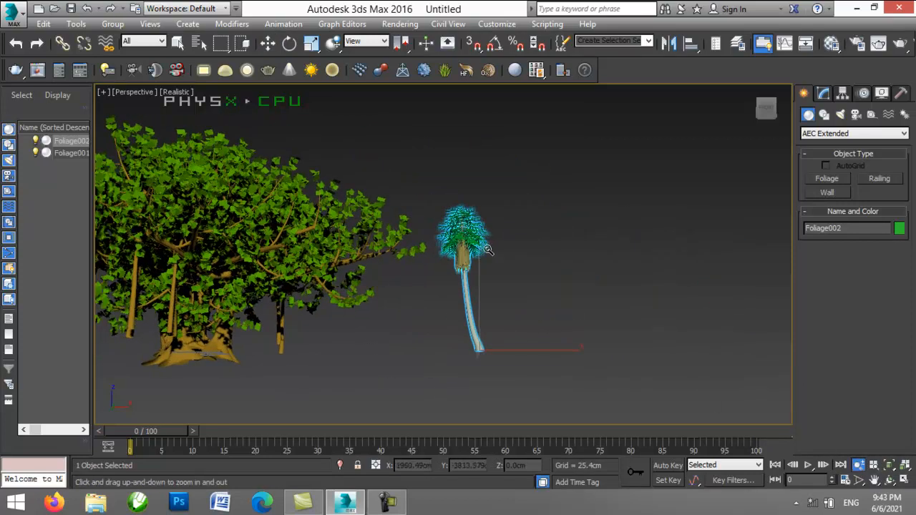
{"action": "left_click_drag", "start_coordinate": [486, 249], "coordinate": [479, 203]}
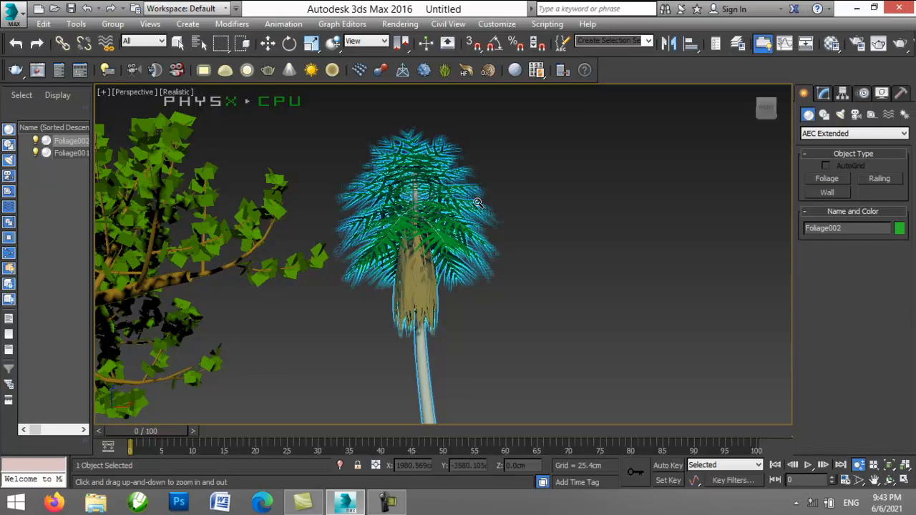
{"action": "left_click", "coordinate": [268, 44]}
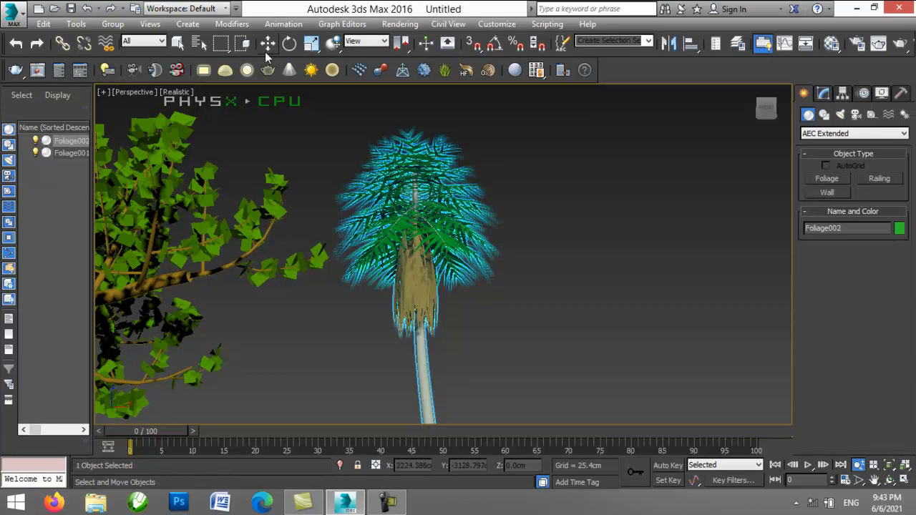
{"action": "left_click", "coordinate": [527, 209]}
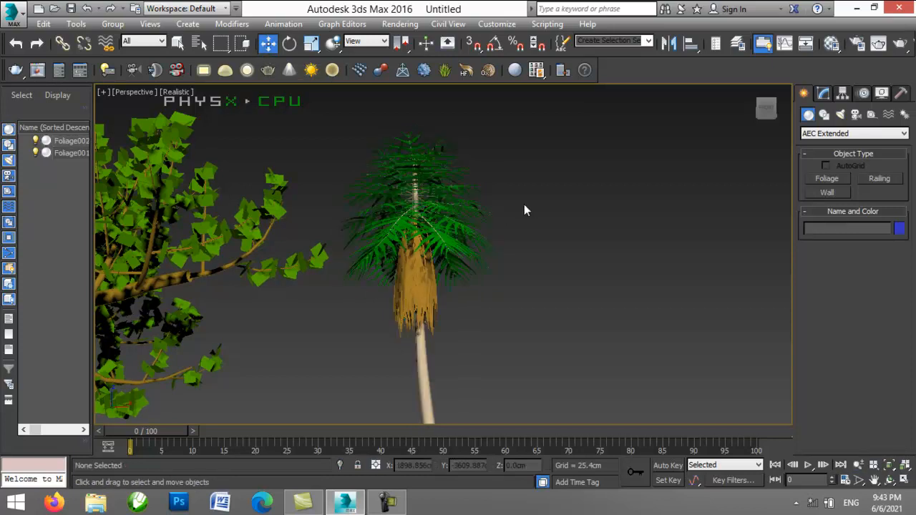
{"action": "left_click", "coordinate": [424, 198]}
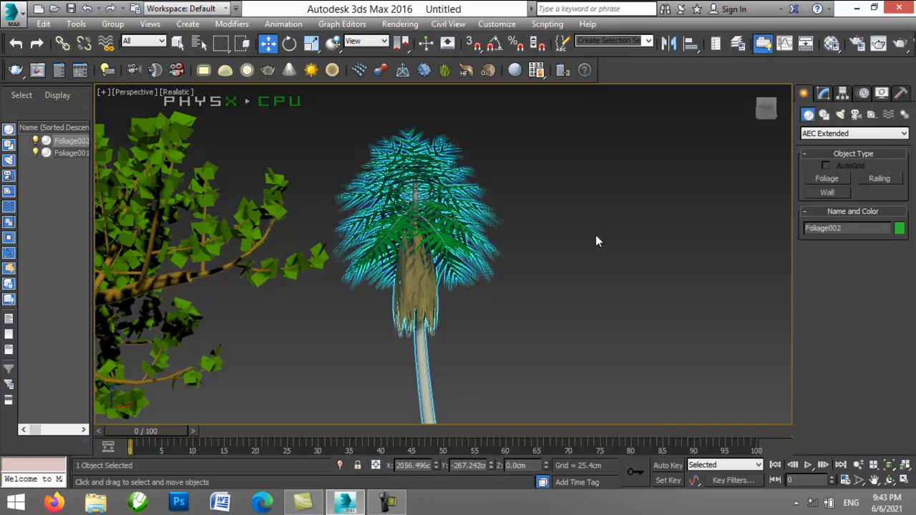
Step: Lower the Generic Palm's density to 0.3 and check its crown deselected and reselected
{"action": "left_click", "coordinate": [824, 93]}
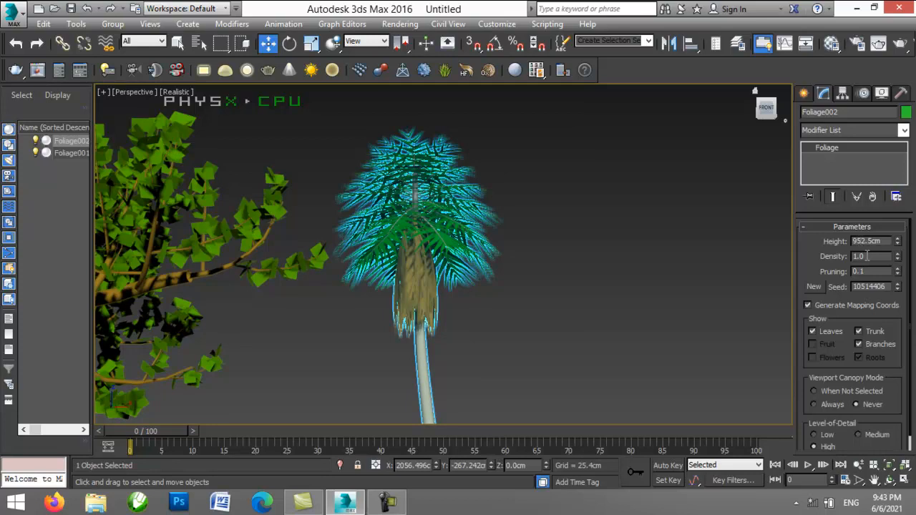
{"action": "left_click", "coordinate": [897, 259]}
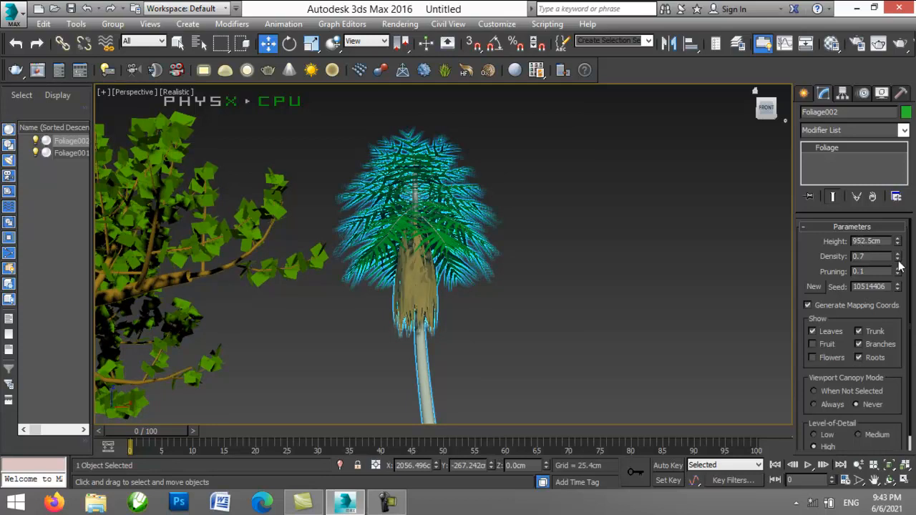
{"action": "left_click", "coordinate": [899, 261]}
{"action": "left_click", "coordinate": [898, 260]}
{"action": "left_click", "coordinate": [600, 250]}
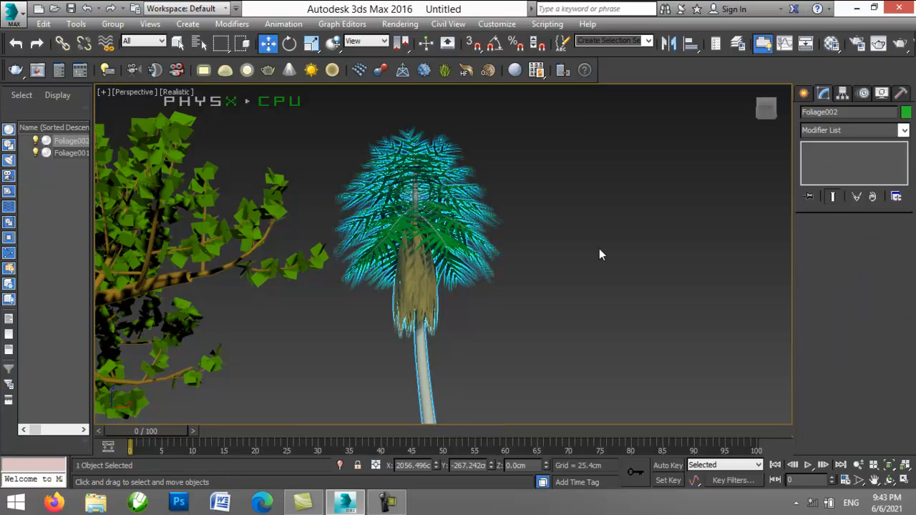
{"action": "left_click", "coordinate": [379, 217]}
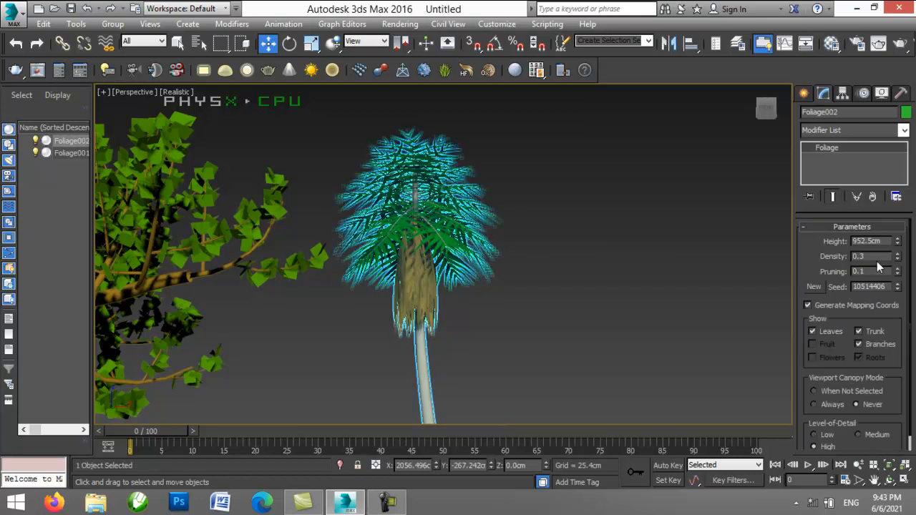
Step: Reduce the Generic Palm's pruning to 0 and raise it to 1.0 to compare the two extremes
{"action": "left_click", "coordinate": [898, 275]}
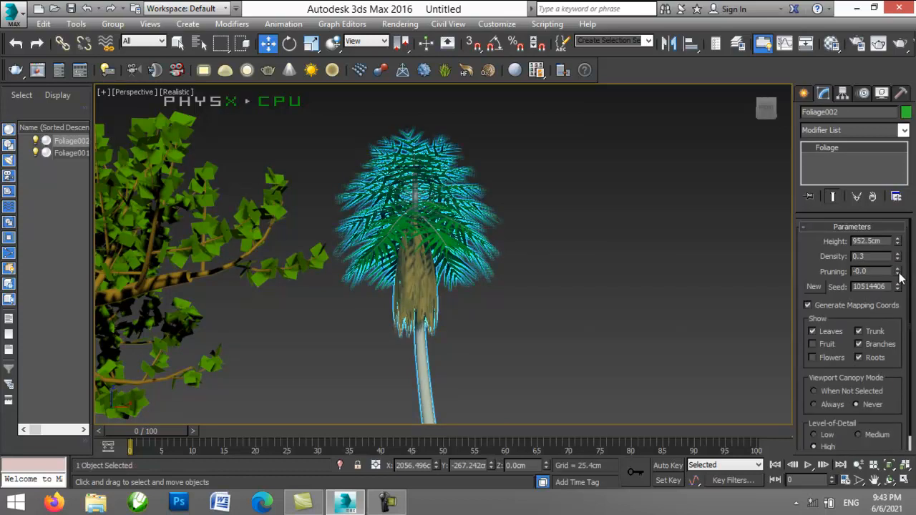
{"action": "left_click", "coordinate": [899, 270]}
{"action": "left_click", "coordinate": [899, 271]}
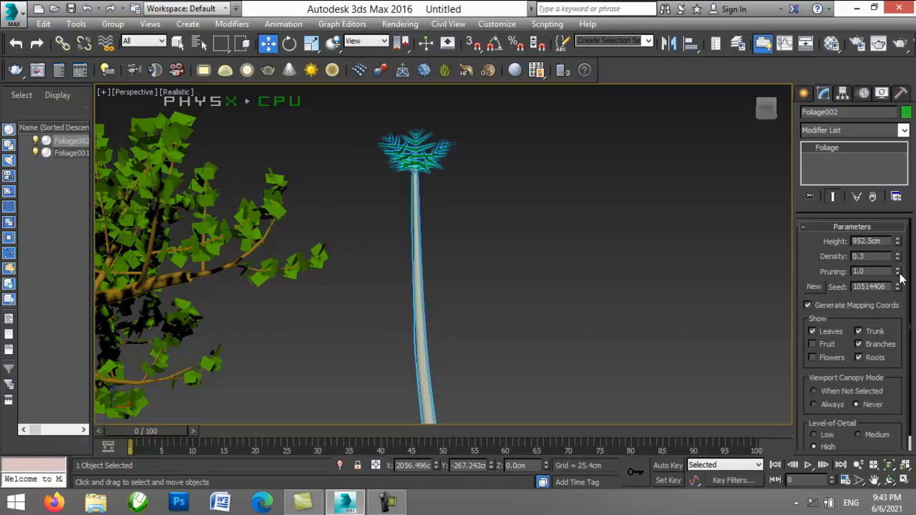
Step: Lower the Generic Palm's pruning to about 0.3 and check the crown deselected and reselected
{"action": "left_click", "coordinate": [899, 275]}
{"action": "left_click", "coordinate": [899, 275]}
{"action": "left_click", "coordinate": [899, 275]}
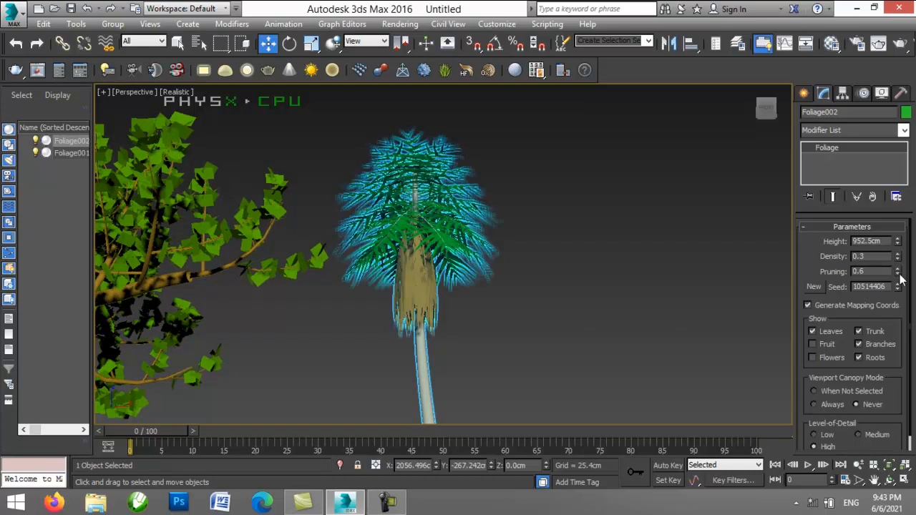
{"action": "left_click", "coordinate": [899, 275]}
{"action": "left_click", "coordinate": [899, 275]}
{"action": "left_click", "coordinate": [899, 275]}
{"action": "left_click", "coordinate": [899, 270]}
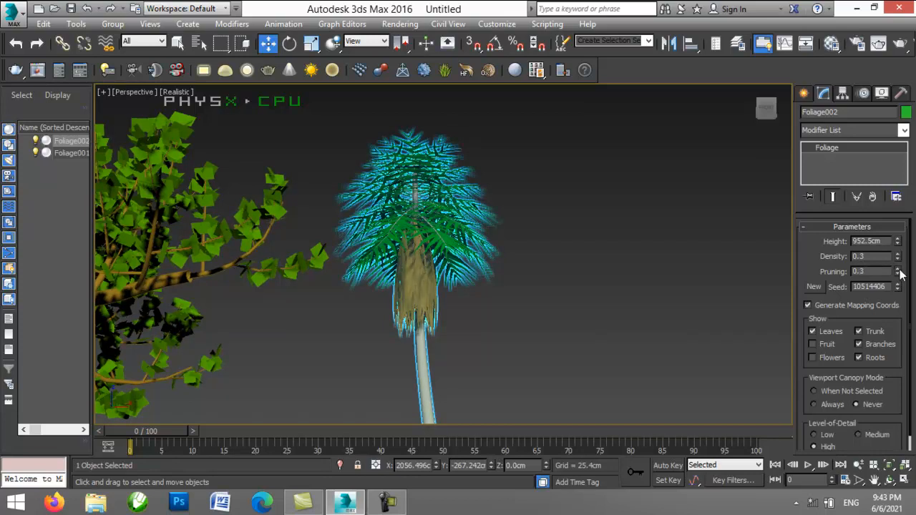
{"action": "left_click", "coordinate": [899, 270]}
{"action": "left_click", "coordinate": [585, 248]}
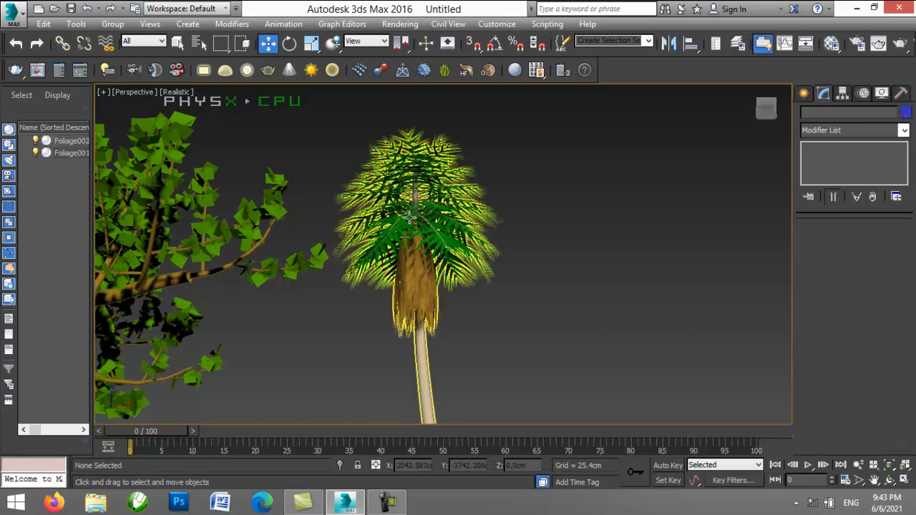
{"action": "left_click", "coordinate": [368, 201]}
Step: Raise the Generic Palm's pruning gradually back up to 1.0
{"action": "left_click", "coordinate": [899, 270]}
{"action": "left_click", "coordinate": [899, 270]}
{"action": "left_click", "coordinate": [899, 270]}
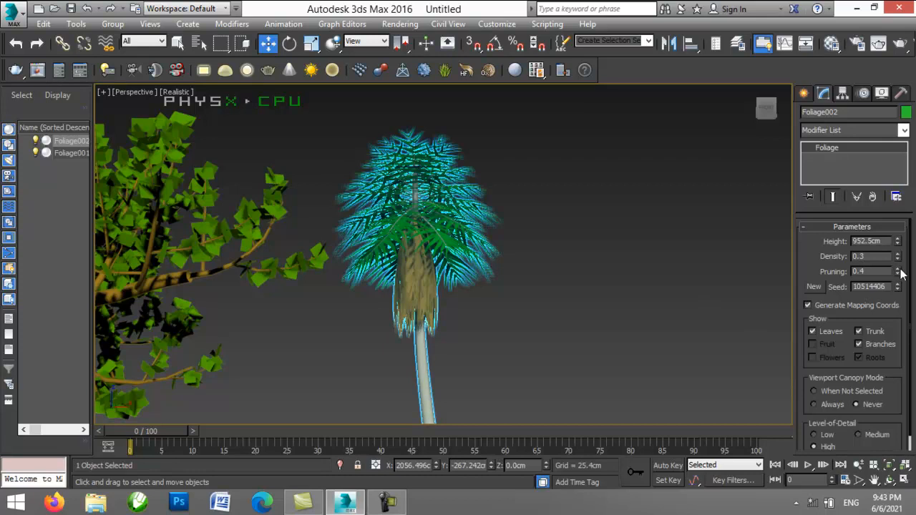
{"action": "left_click", "coordinate": [899, 271]}
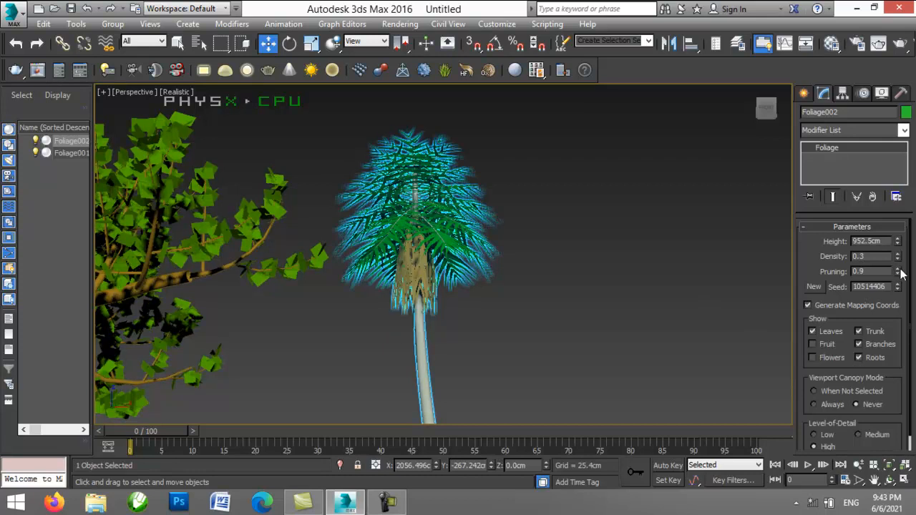
{"action": "left_click", "coordinate": [899, 270]}
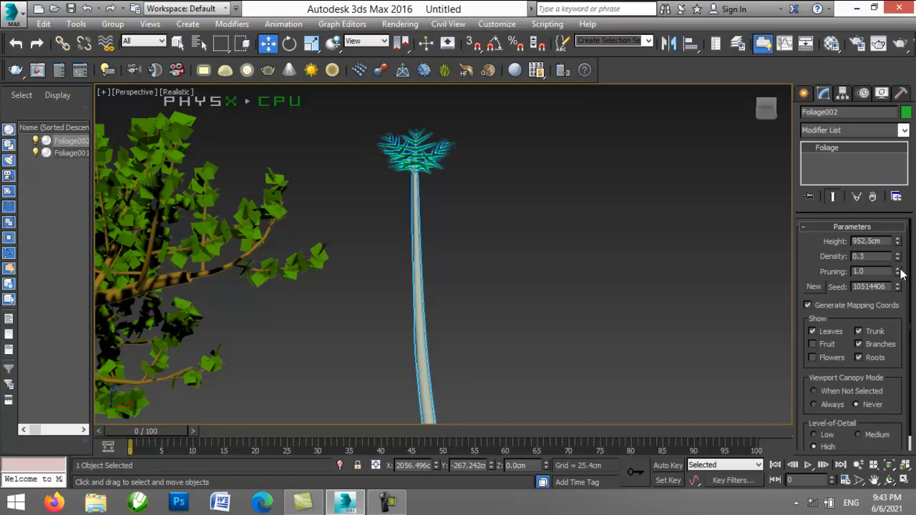
Step: Set the Generic Palm's pruning to 0.7
{"action": "left_click", "coordinate": [899, 274]}
{"action": "left_click", "coordinate": [898, 275]}
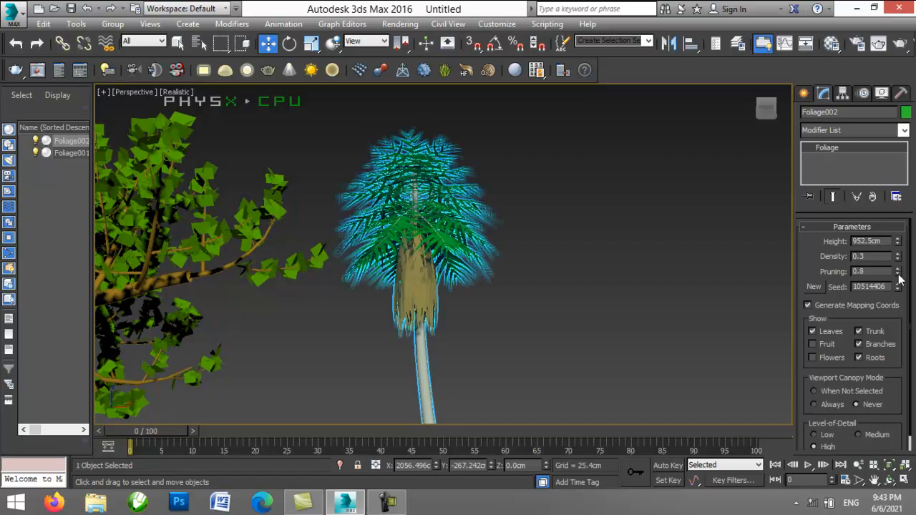
{"action": "left_click", "coordinate": [899, 275]}
Step: Reduce the Generic Palm's density to 0, raise it to 0.9, and check the tree deselected and reselected
{"action": "left_click", "coordinate": [898, 259]}
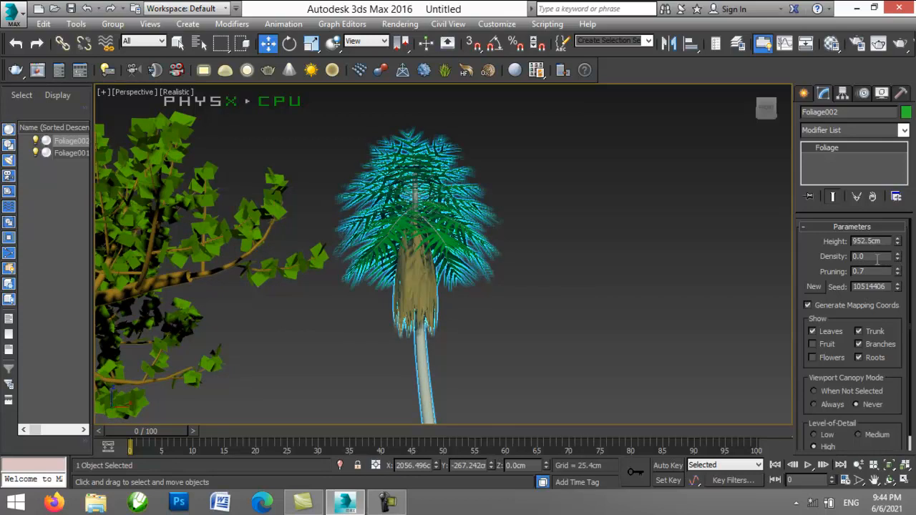
{"action": "left_click", "coordinate": [899, 254]}
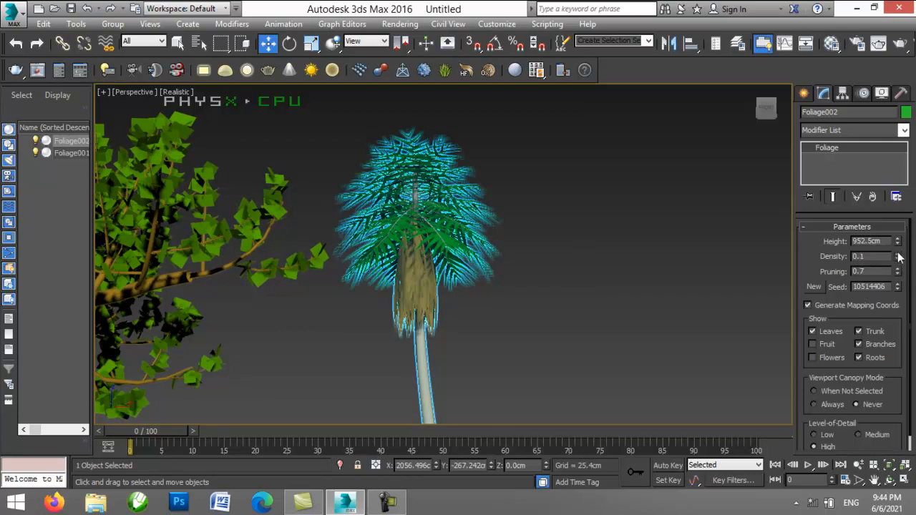
{"action": "left_click", "coordinate": [899, 254]}
{"action": "left_click", "coordinate": [899, 254]}
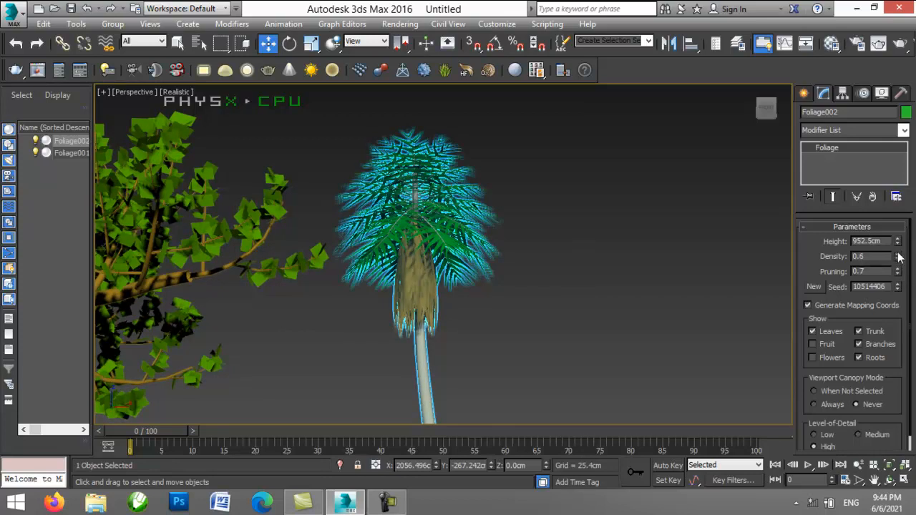
{"action": "left_click", "coordinate": [648, 241]}
{"action": "left_click", "coordinate": [408, 232]}
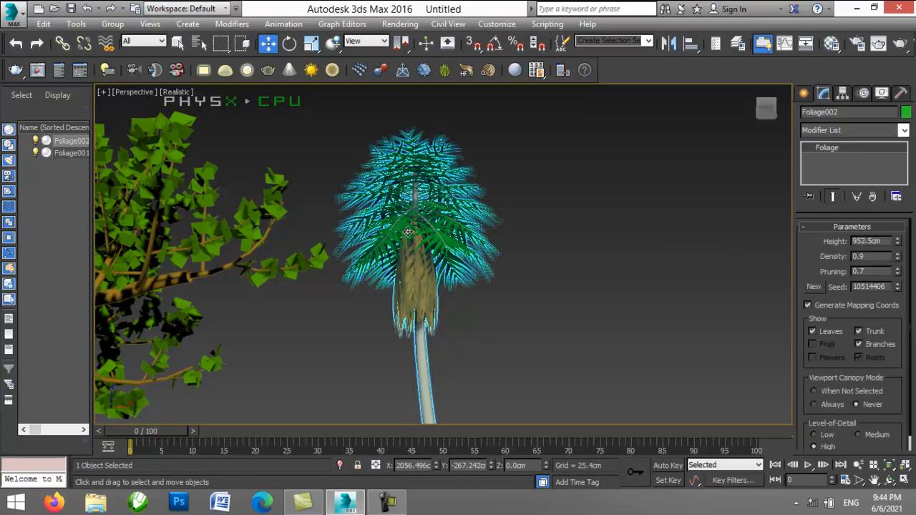
Step: Generate new random seeds for the Generic Palm to vary its shape, ending on seed 5994066
{"action": "left_click", "coordinate": [814, 287]}
{"action": "left_click", "coordinate": [814, 286]}
{"action": "left_click", "coordinate": [814, 287]}
{"action": "left_click", "coordinate": [814, 287]}
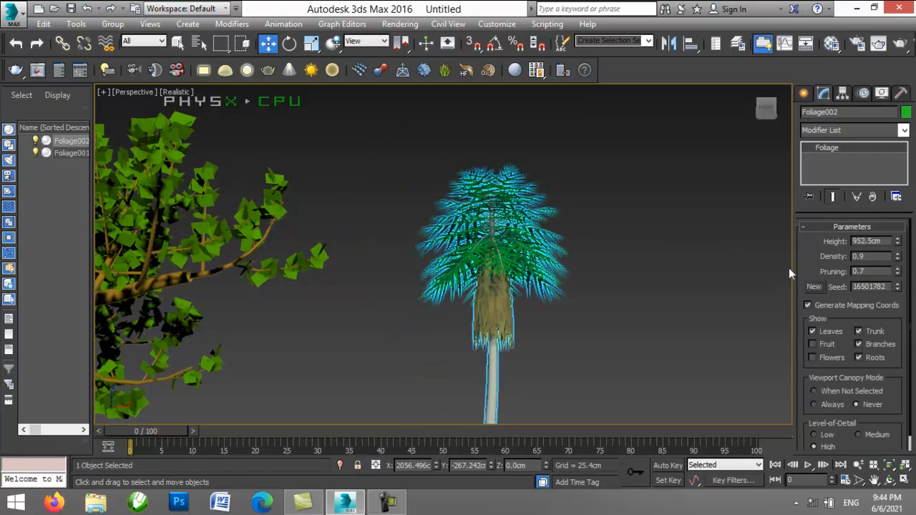
{"action": "left_click", "coordinate": [815, 286]}
{"action": "left_click", "coordinate": [815, 286]}
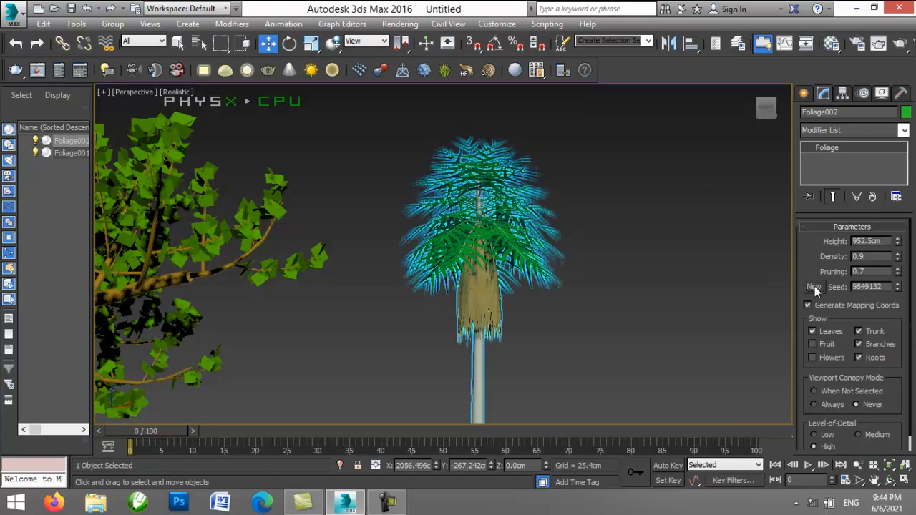
{"action": "left_click", "coordinate": [815, 286]}
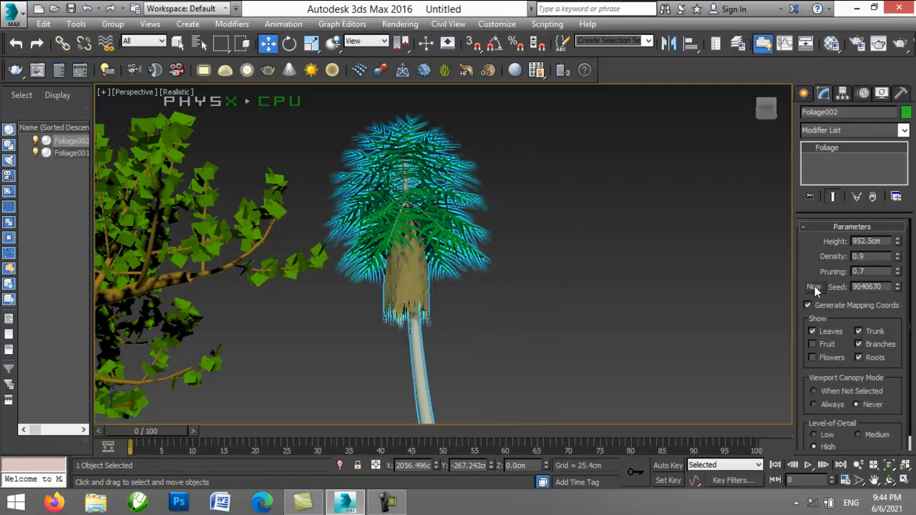
{"action": "left_click", "coordinate": [815, 287]}
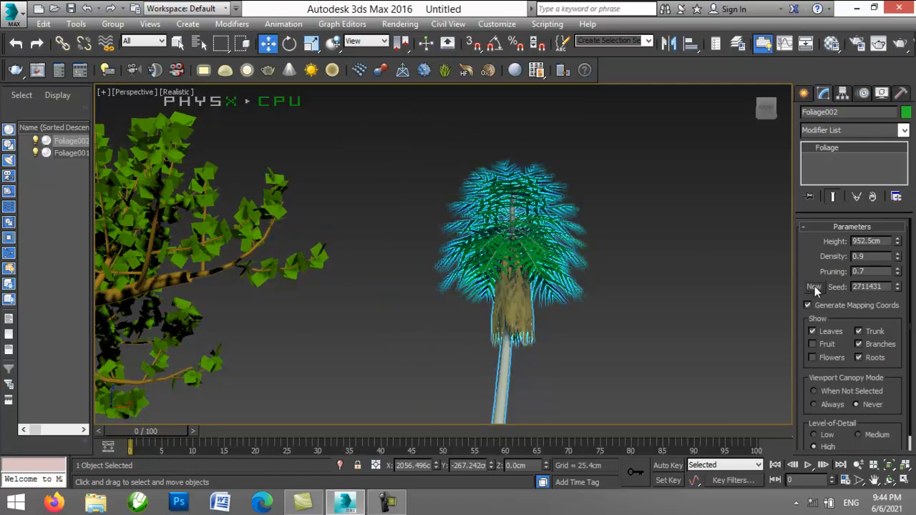
{"action": "left_click", "coordinate": [814, 286]}
{"action": "left_click", "coordinate": [815, 286]}
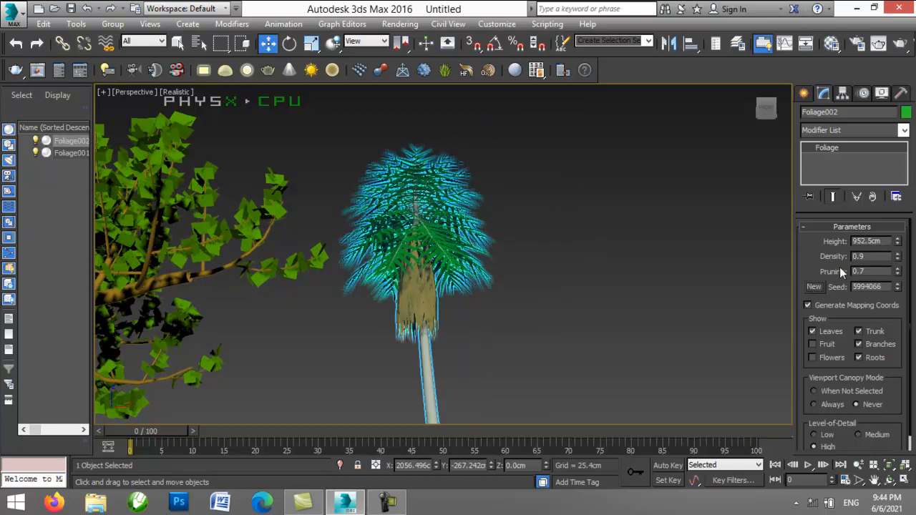
Step: Toggle the display of the Generic Palm's leaves off and on, leaving the leaves shown
{"action": "left_click", "coordinate": [813, 332]}
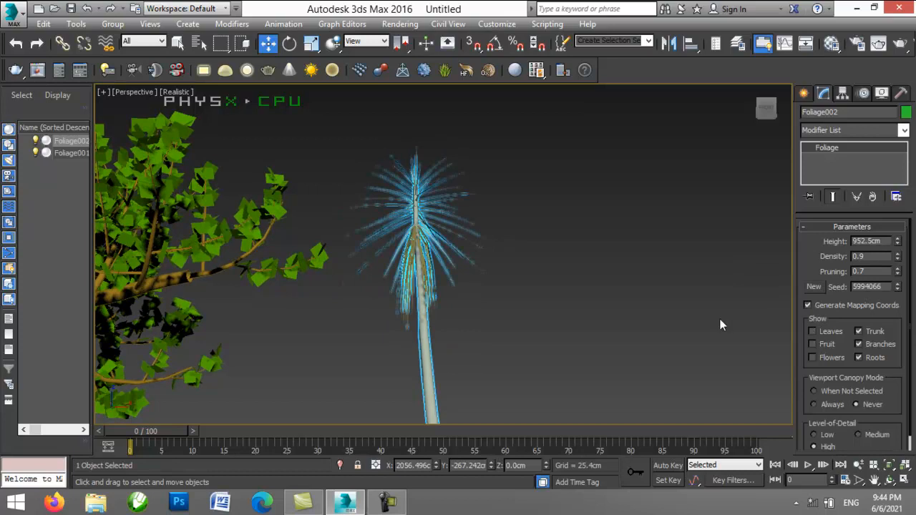
{"action": "left_click", "coordinate": [813, 332]}
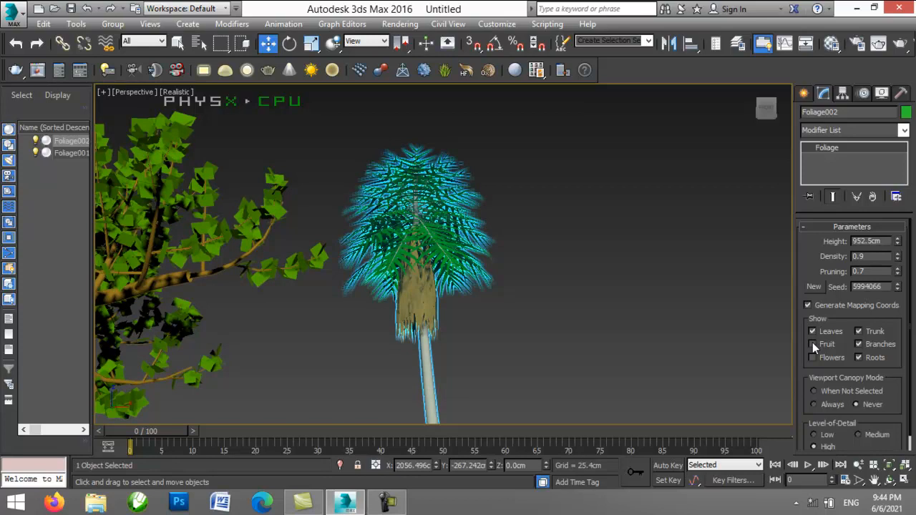
{"action": "left_click", "coordinate": [814, 357]}
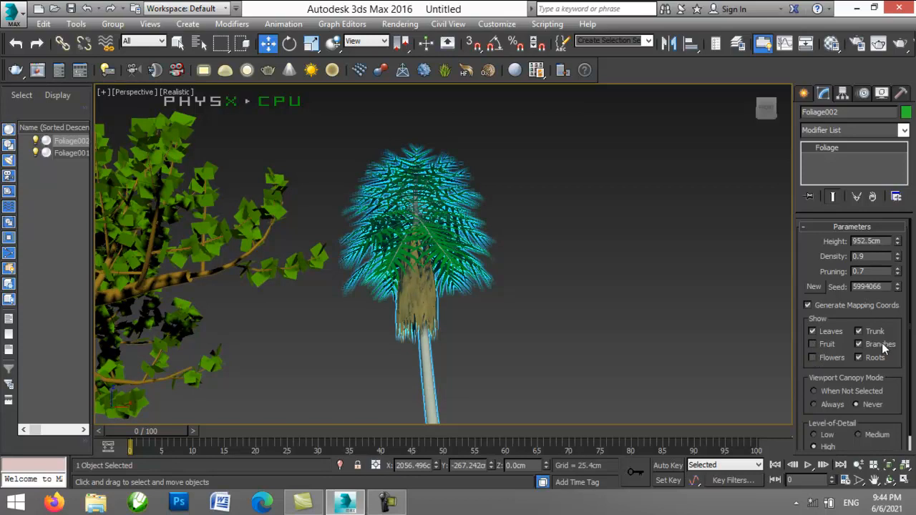
Step: Toggle the Generic Palm's trunk and its branches off and on in turn, leaving both shown
{"action": "left_click", "coordinate": [859, 332]}
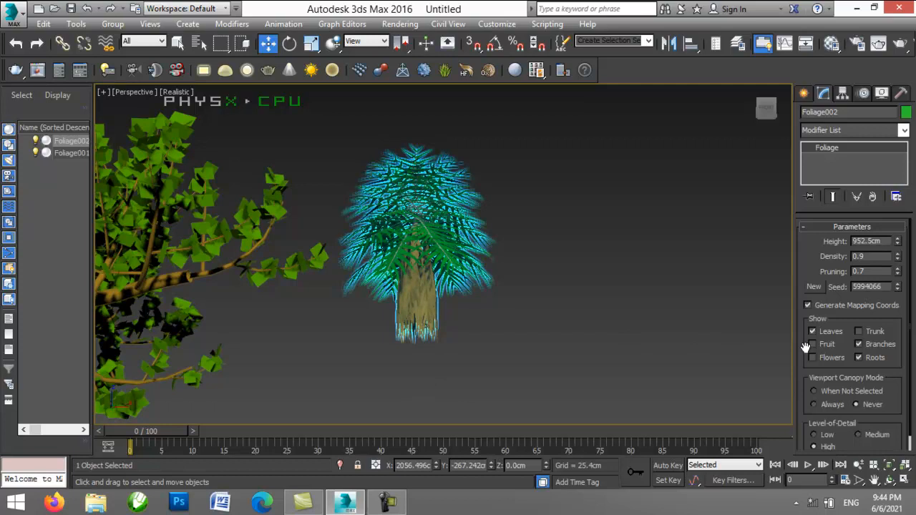
{"action": "left_click", "coordinate": [859, 331]}
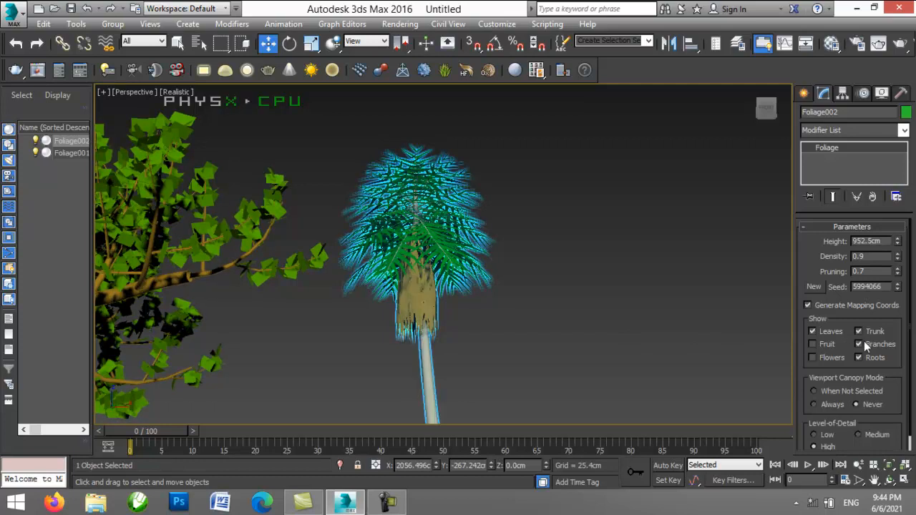
{"action": "left_click", "coordinate": [860, 344]}
{"action": "left_click", "coordinate": [860, 345]}
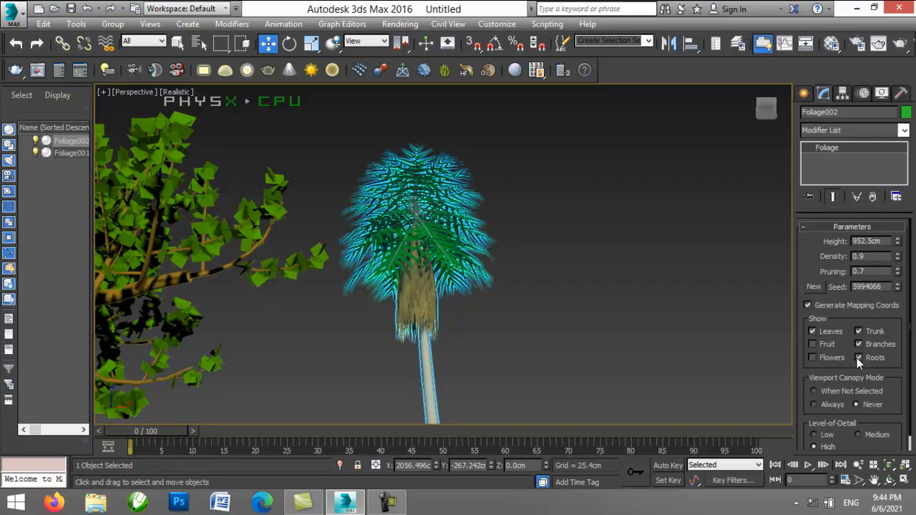
Step: Zoom out and pan the perspective view to compare the whole Banyan tree and Generic Palm together
{"action": "left_click", "coordinate": [861, 466]}
{"action": "left_click_drag", "start_coordinate": [562, 255], "coordinate": [609, 348]}
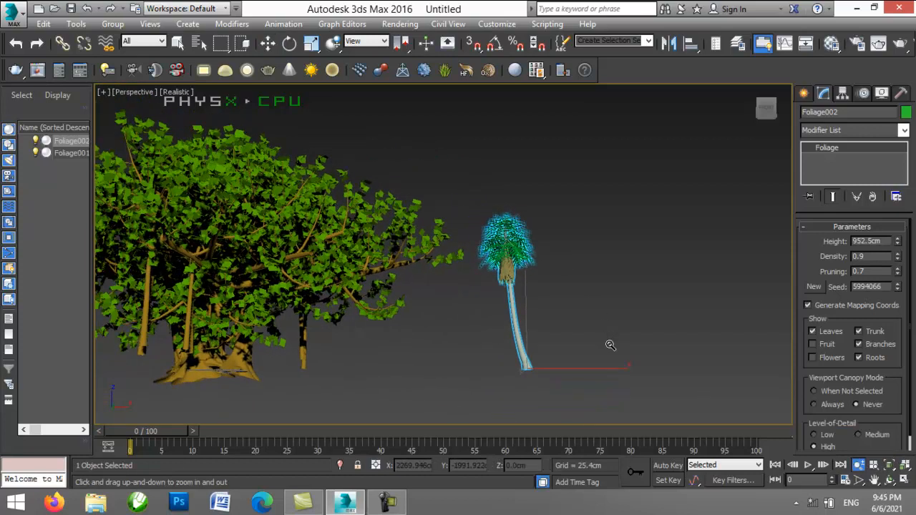
{"action": "left_click", "coordinate": [877, 482]}
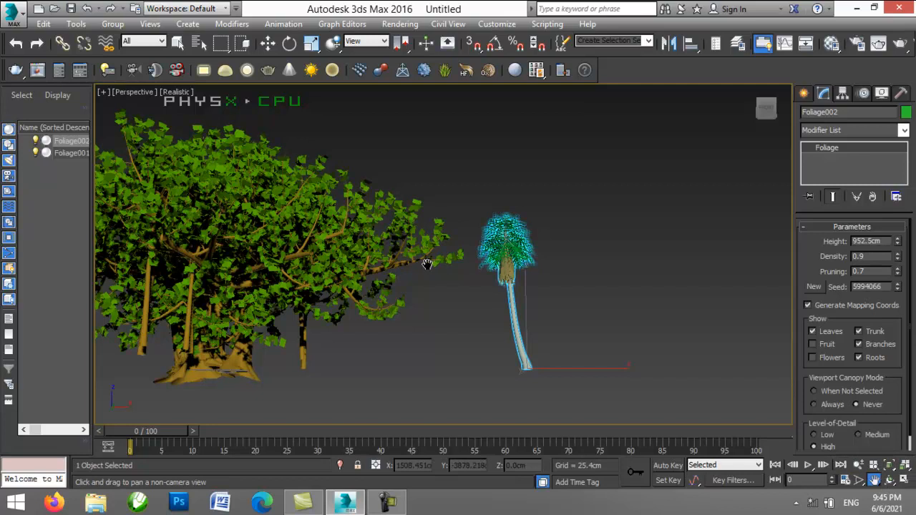
{"action": "left_click_drag", "start_coordinate": [303, 259], "coordinate": [445, 258]}
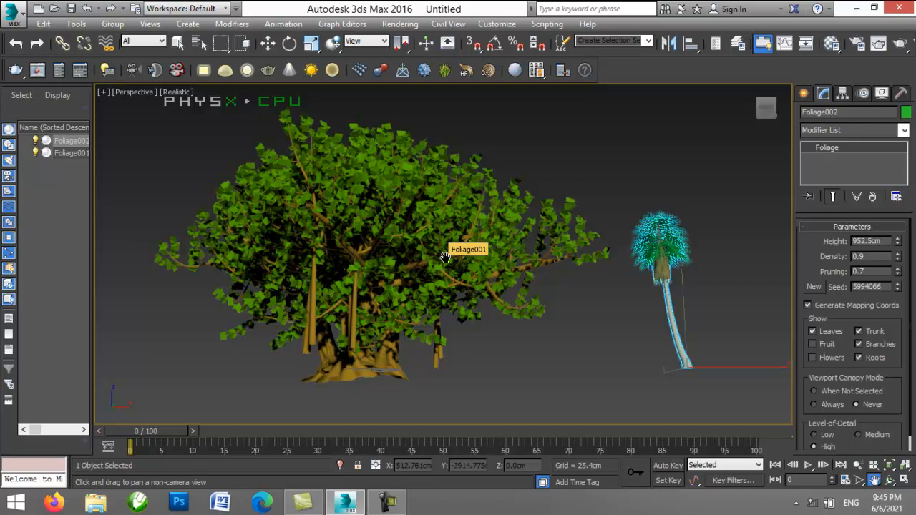
{"action": "left_click", "coordinate": [859, 465]}
{"action": "left_click_drag", "start_coordinate": [505, 284], "coordinate": [527, 310]}
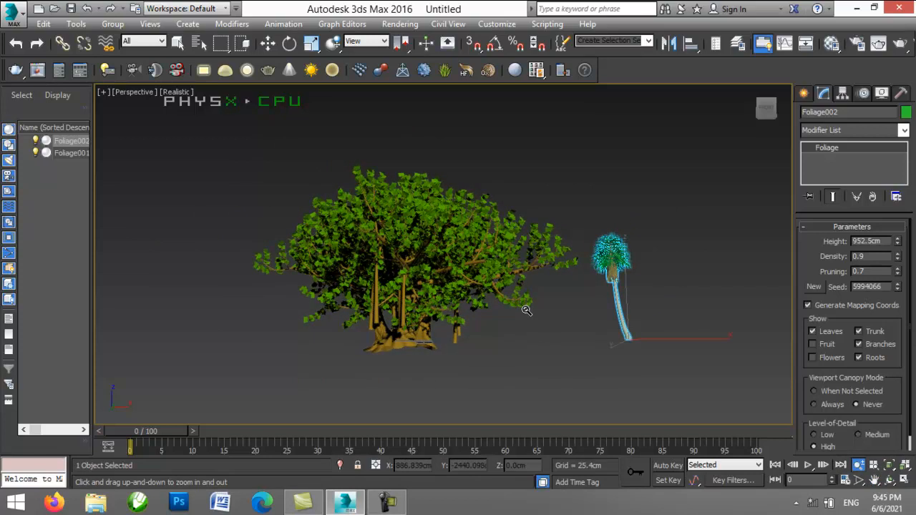
Step: Merge all objects from the scene file Ford Focus.max into the current scene
{"action": "left_click", "coordinate": [13, 14]}
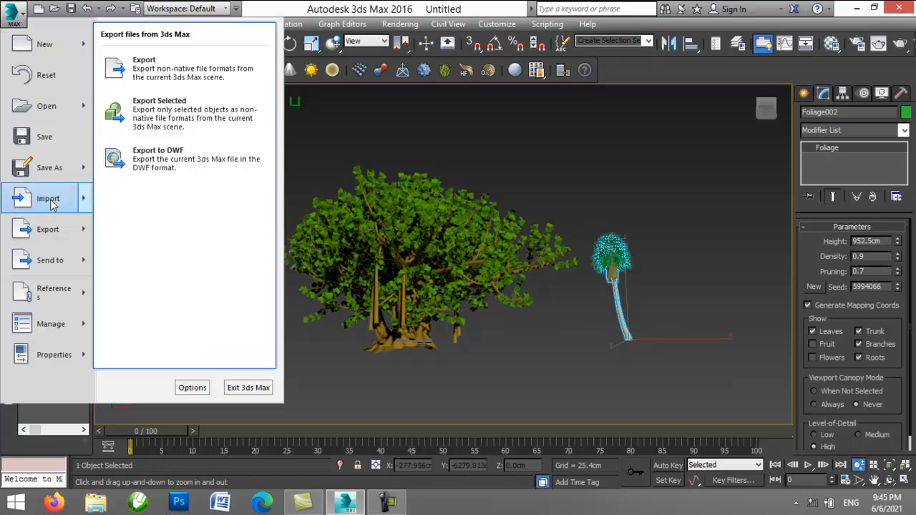
{"action": "mouse_move", "coordinate": [51, 203]}
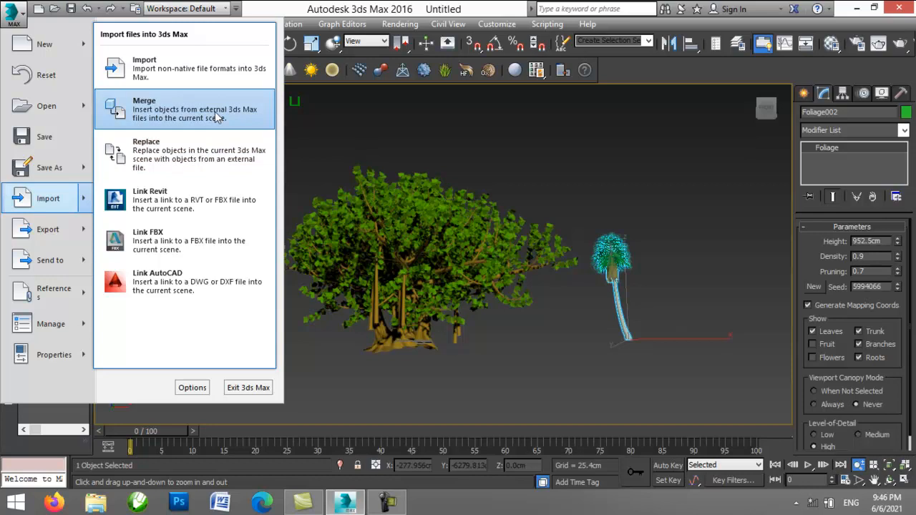
{"action": "left_click", "coordinate": [218, 104]}
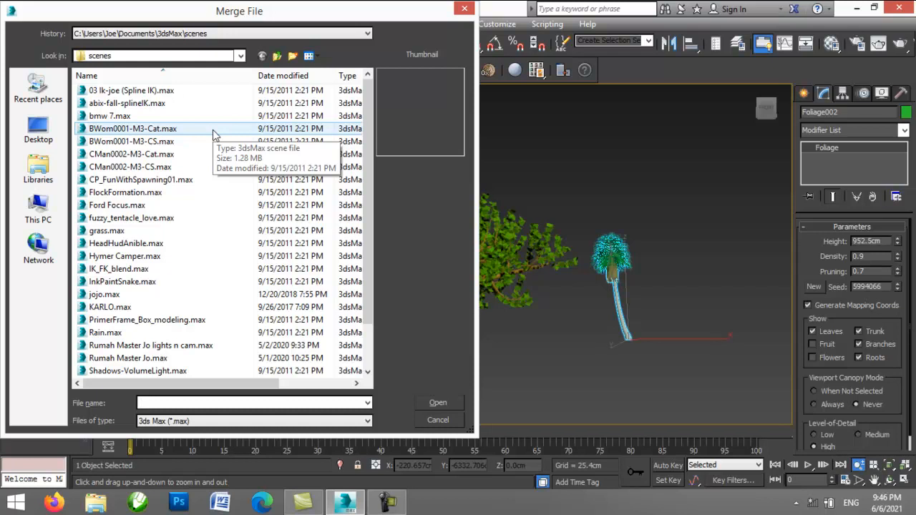
{"action": "left_click", "coordinate": [146, 206]}
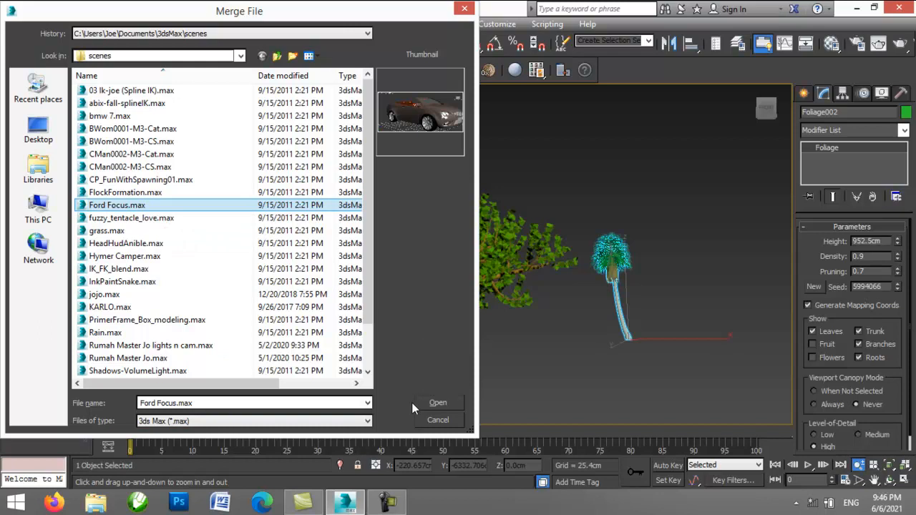
{"action": "left_click", "coordinate": [438, 403]}
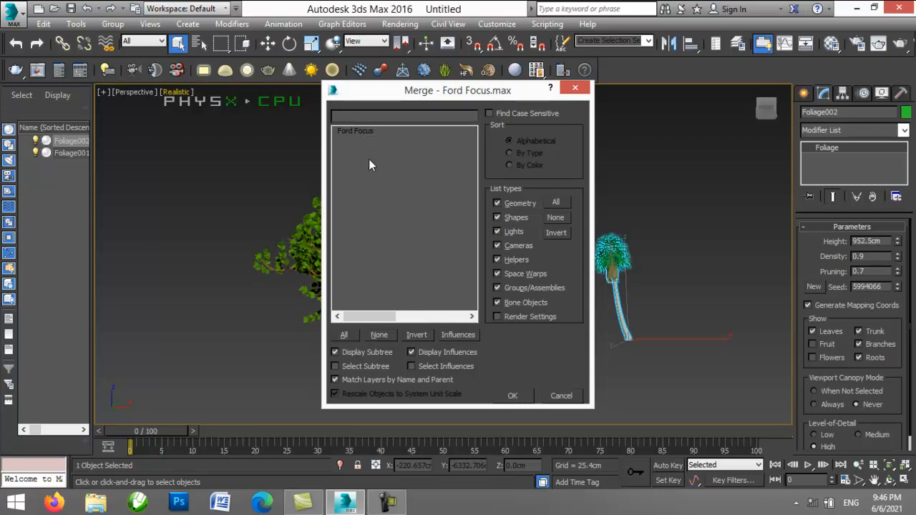
{"action": "left_click", "coordinate": [343, 335]}
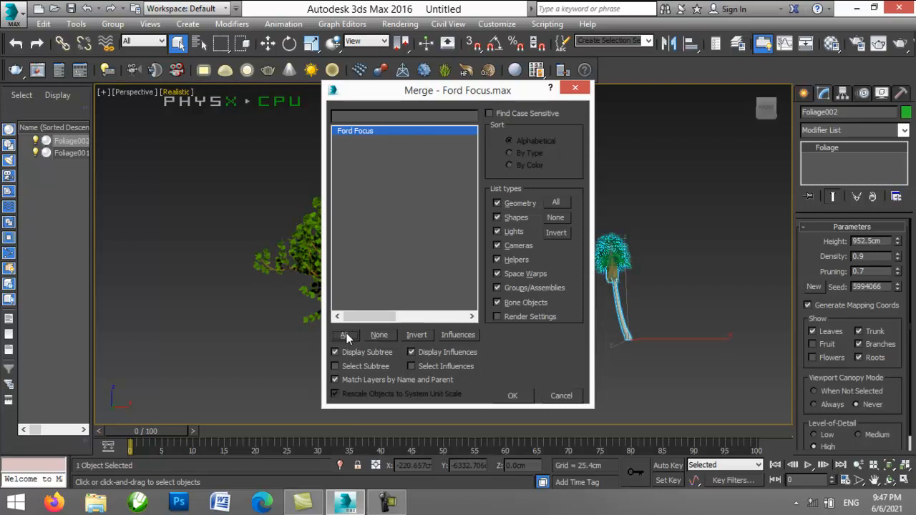
{"action": "left_click", "coordinate": [511, 396]}
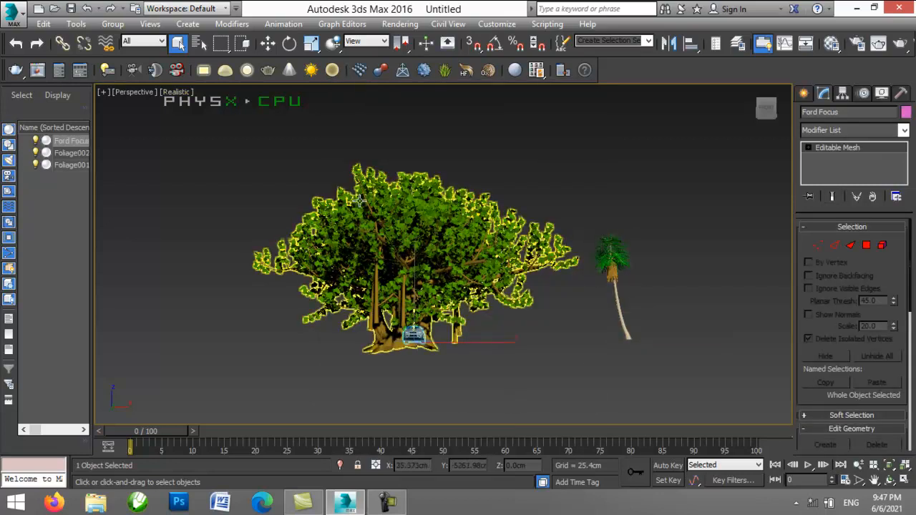
Step: Move the Ford Focus along X to about 1256 cm, between the two trees, and rotate it so its side faces the view
{"action": "left_click", "coordinate": [269, 44]}
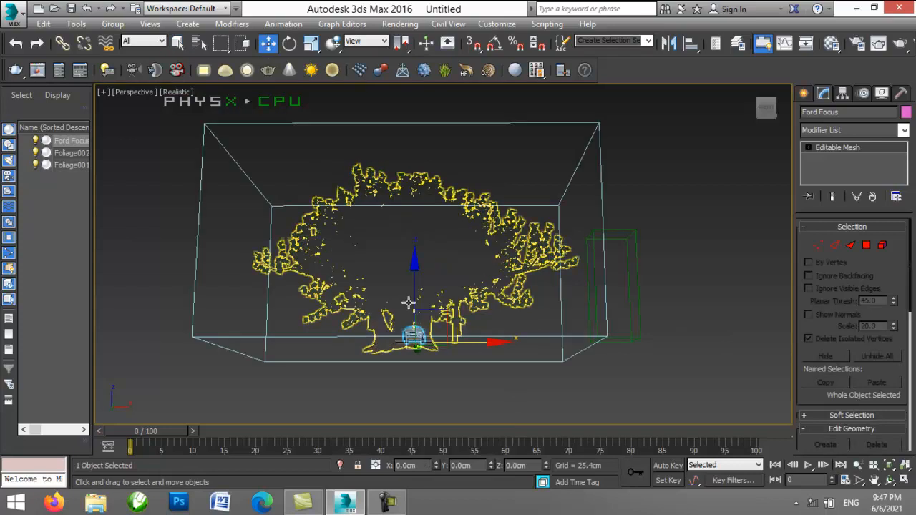
{"action": "left_click_drag", "start_coordinate": [459, 344], "coordinate": [587, 342]}
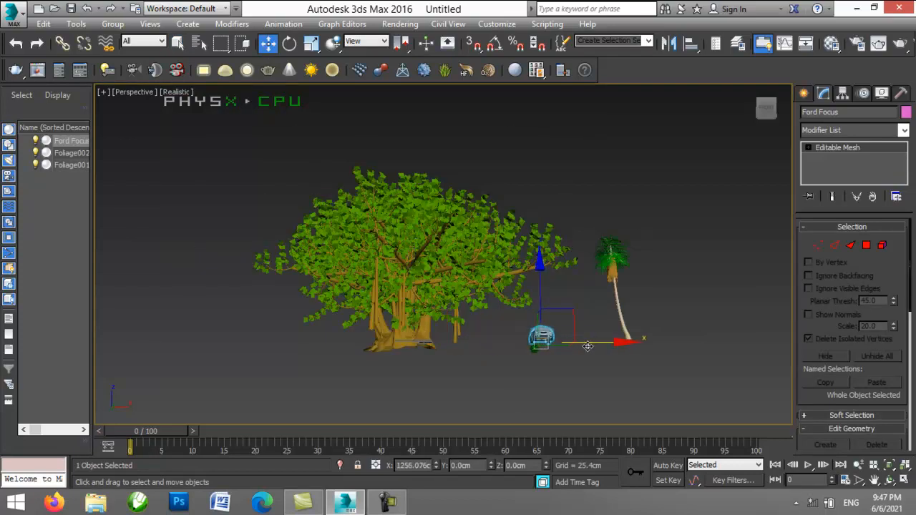
{"action": "left_click", "coordinate": [289, 43]}
{"action": "left_click_drag", "start_coordinate": [521, 334], "coordinate": [390, 162]}
Step: Scale the Ford Focus uniformly to about 382% and move it in front of the palm, at about X 1347 cm, Y -1424 cm
{"action": "left_click", "coordinate": [311, 44]}
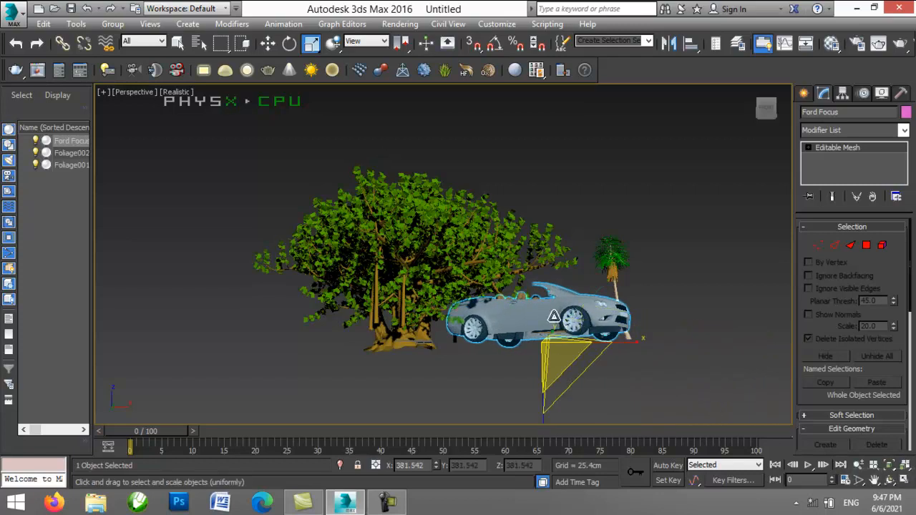
{"action": "left_click", "coordinate": [890, 481]}
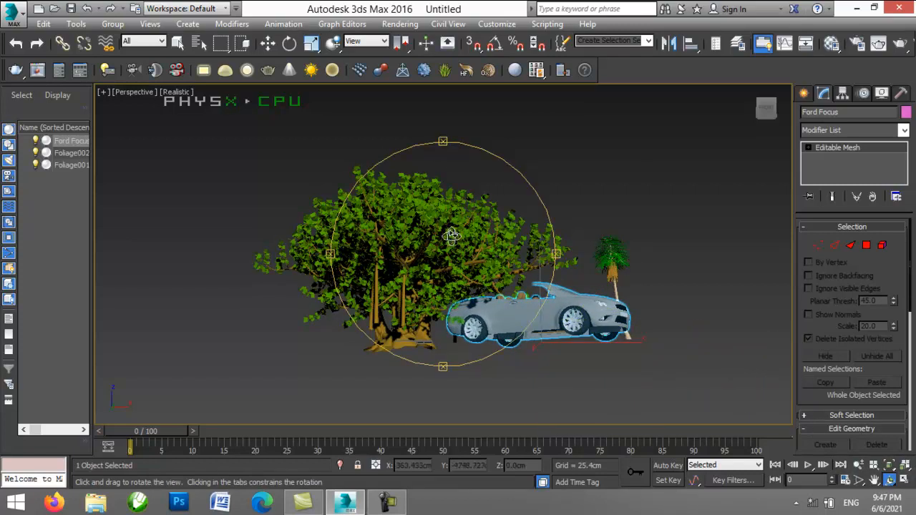
{"action": "left_click_drag", "start_coordinate": [441, 161], "coordinate": [455, 179]}
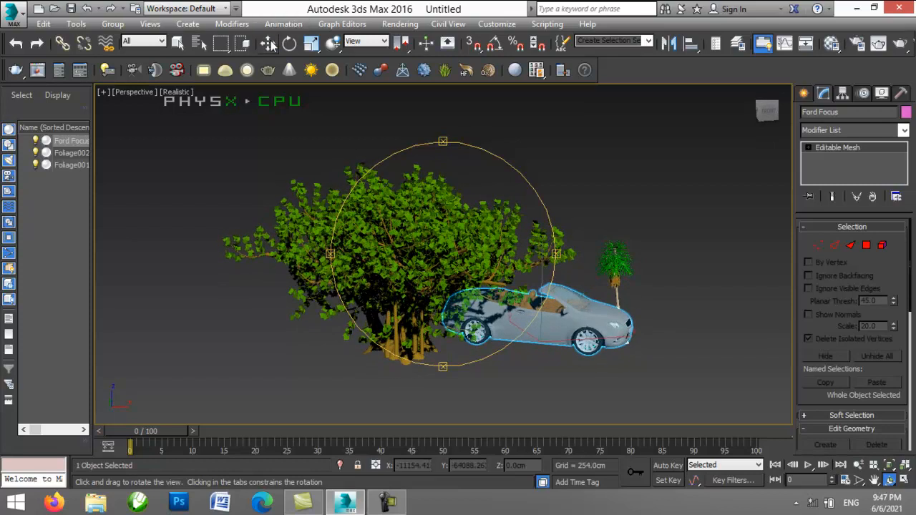
{"action": "left_click", "coordinate": [268, 43]}
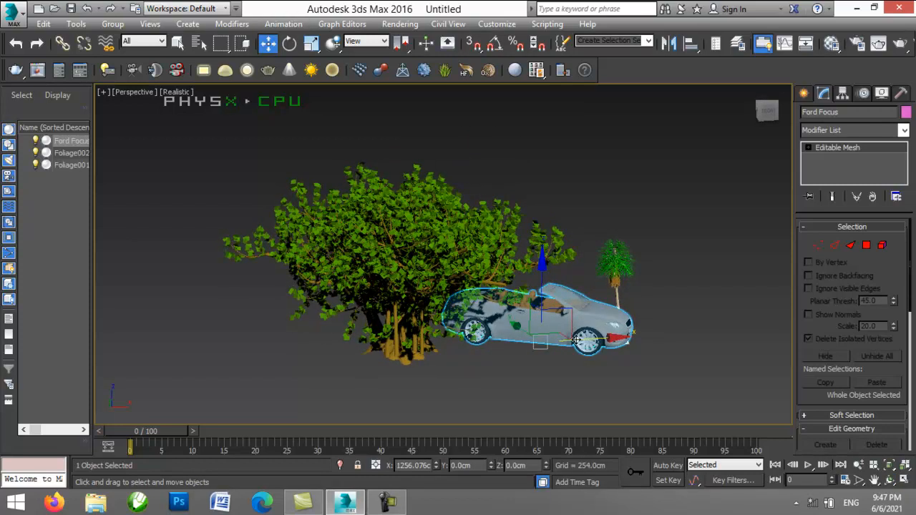
{"action": "left_click_drag", "start_coordinate": [566, 329], "coordinate": [629, 380]}
{"action": "left_click", "coordinate": [700, 294]}
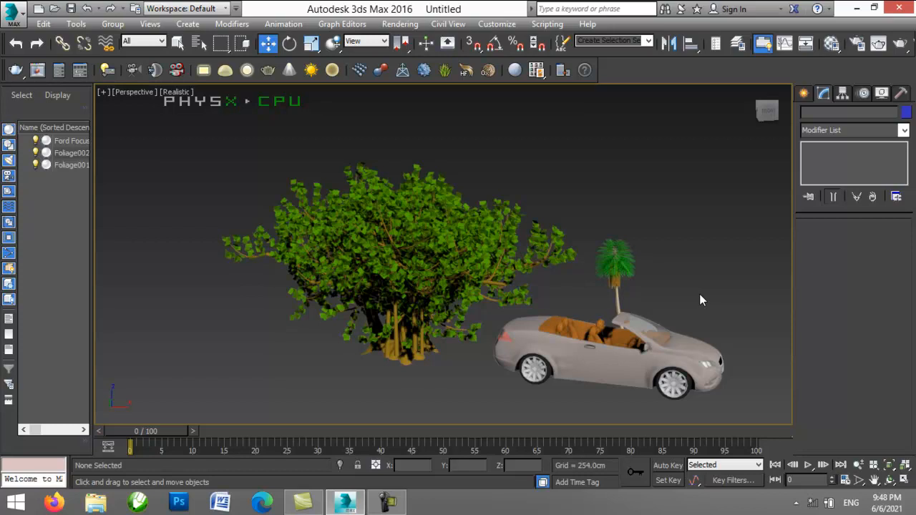
{"action": "left_click", "coordinate": [622, 377]}
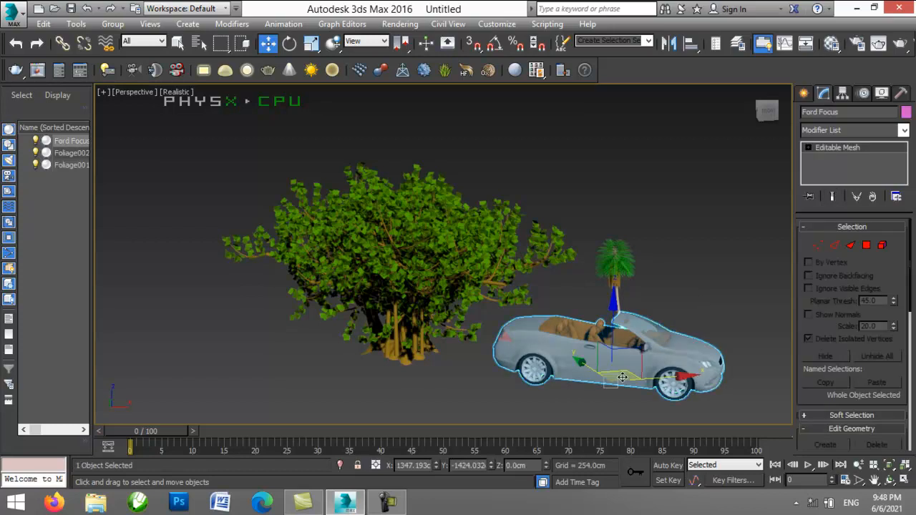